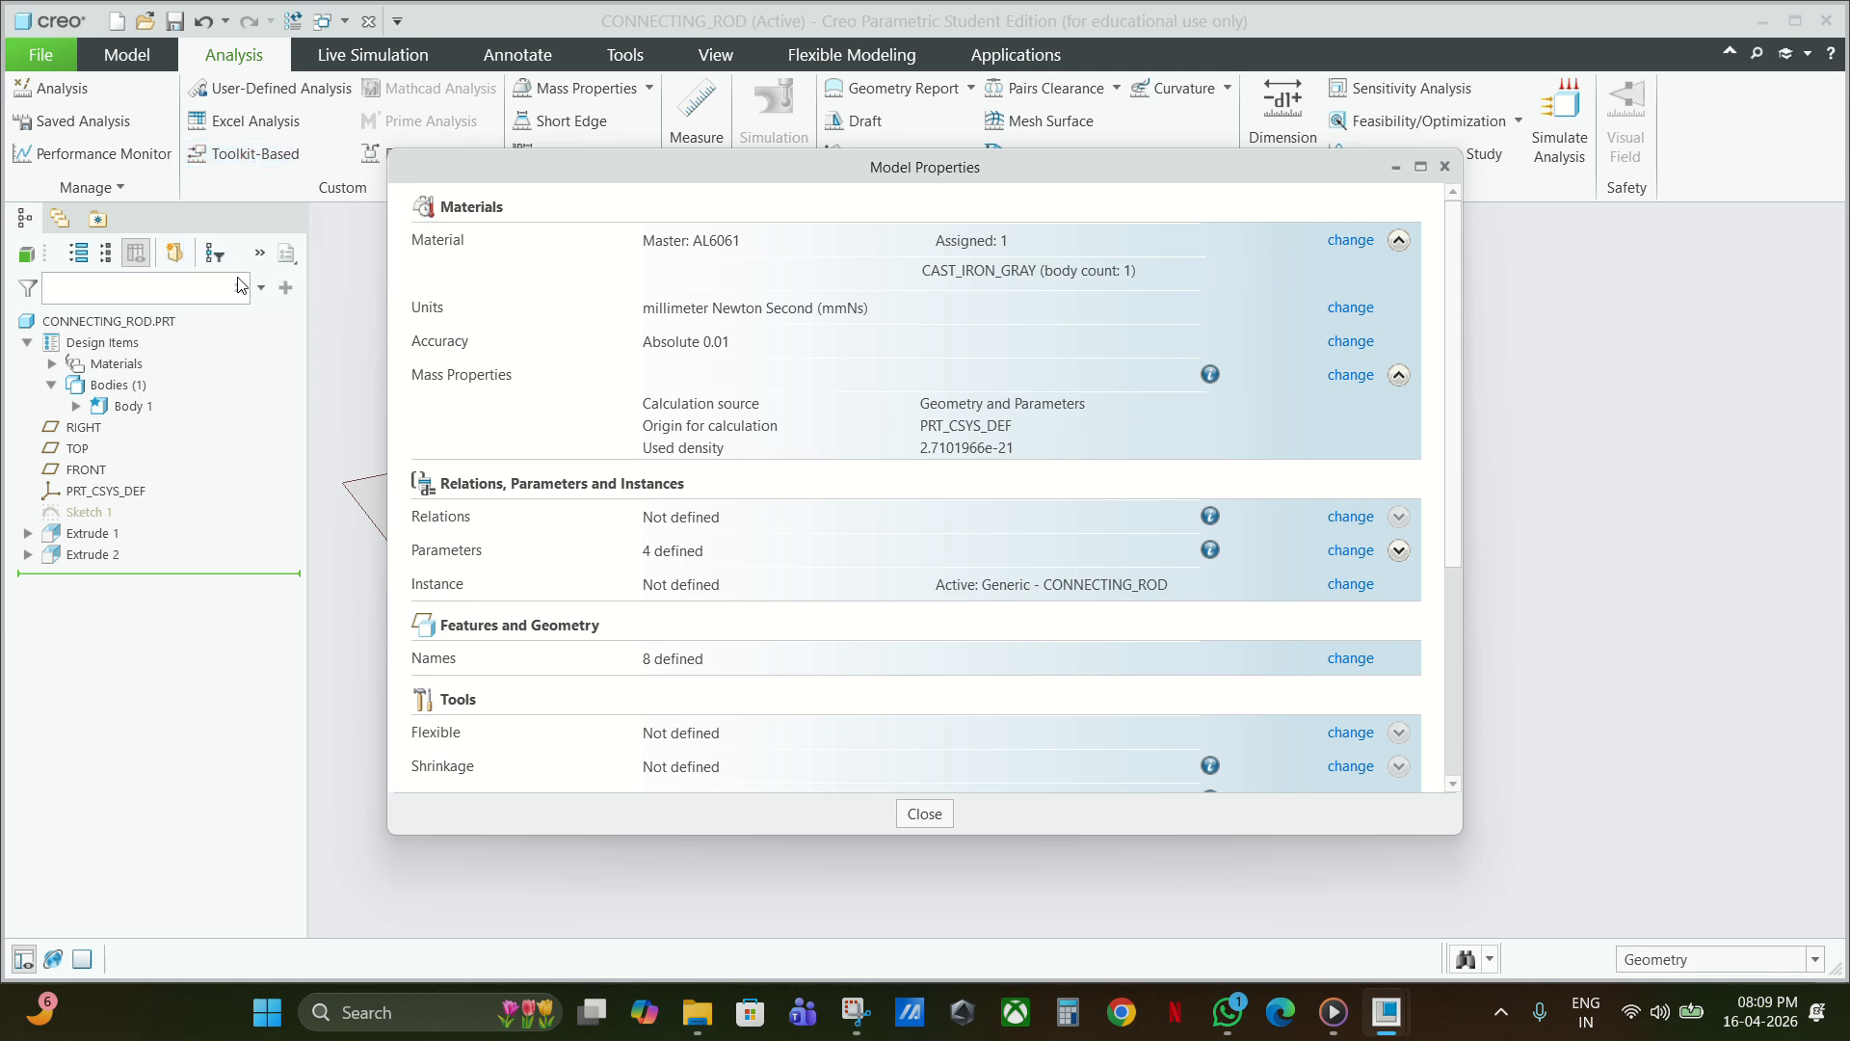
# Load Cast_iron_gray from the Granta Design ferrous metals library into the part's materials, overriding the existing CAST_IRON_GRAY.
pyautogui.click(1350, 240)
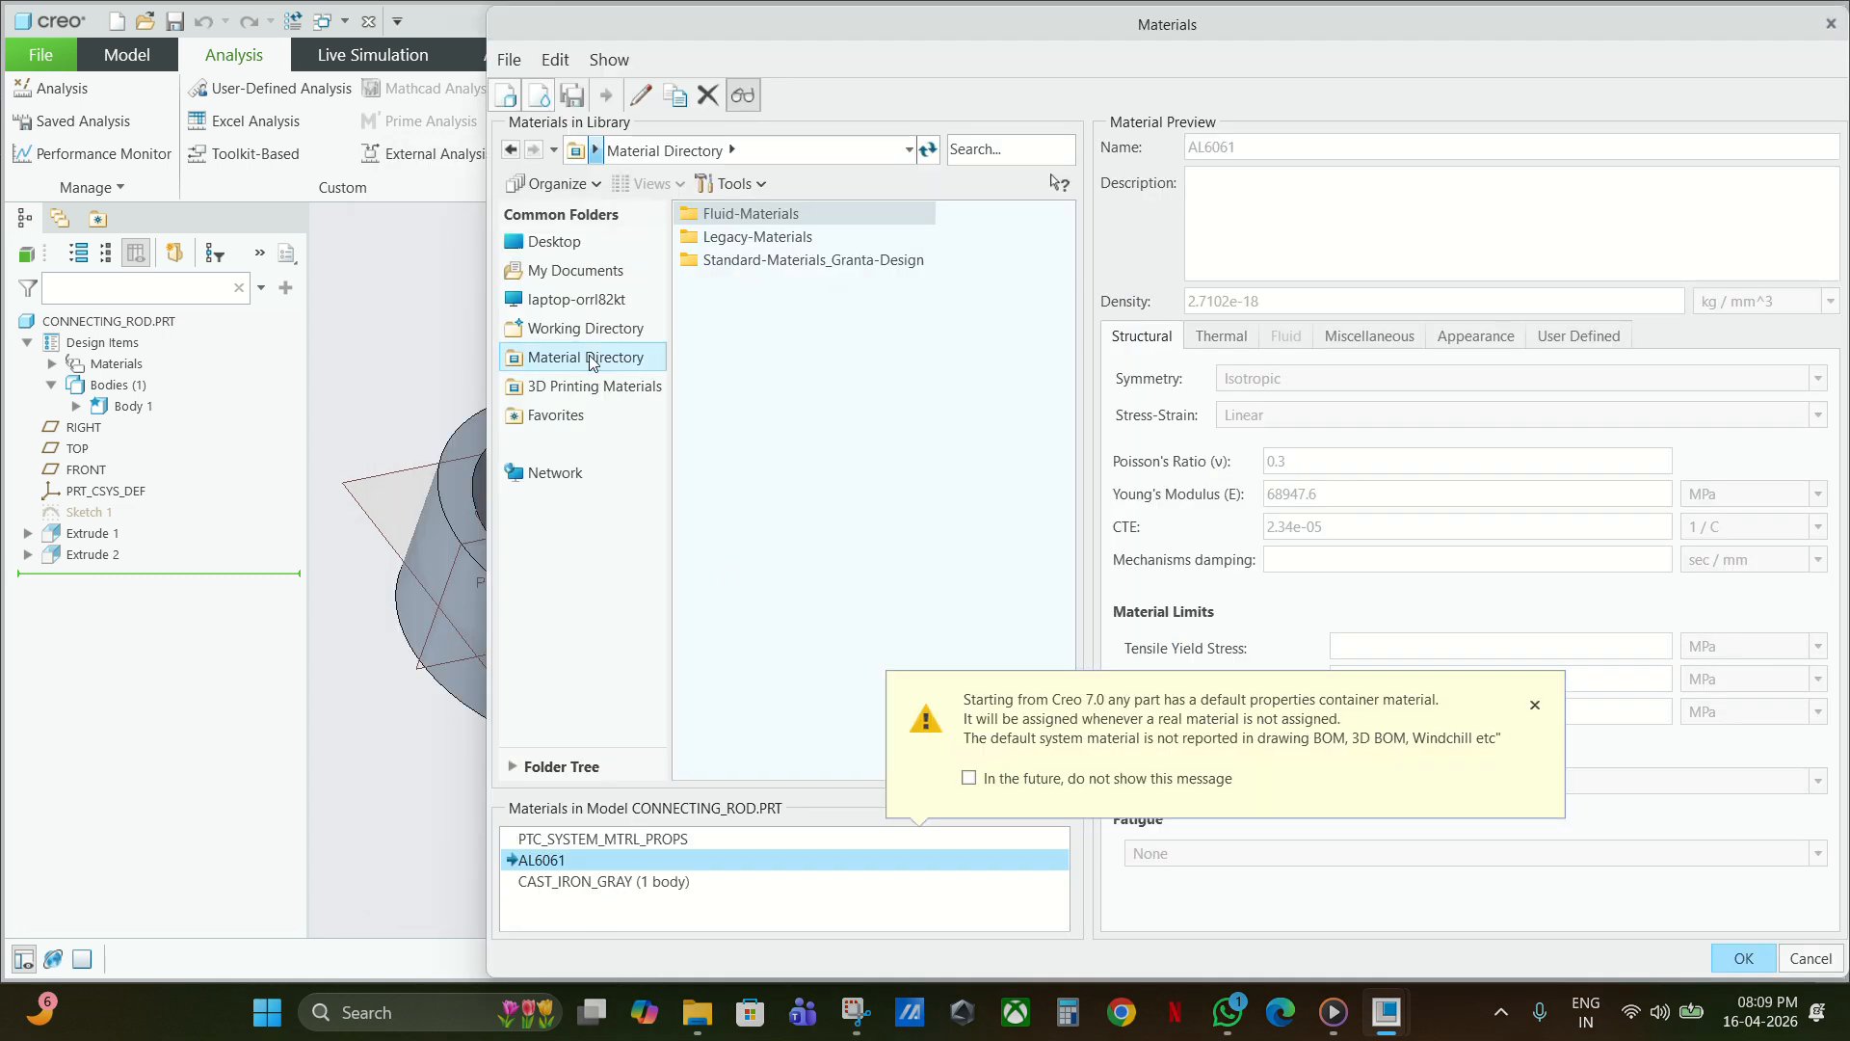
pyautogui.click(771, 262)
pyautogui.doubleClick(771, 262)
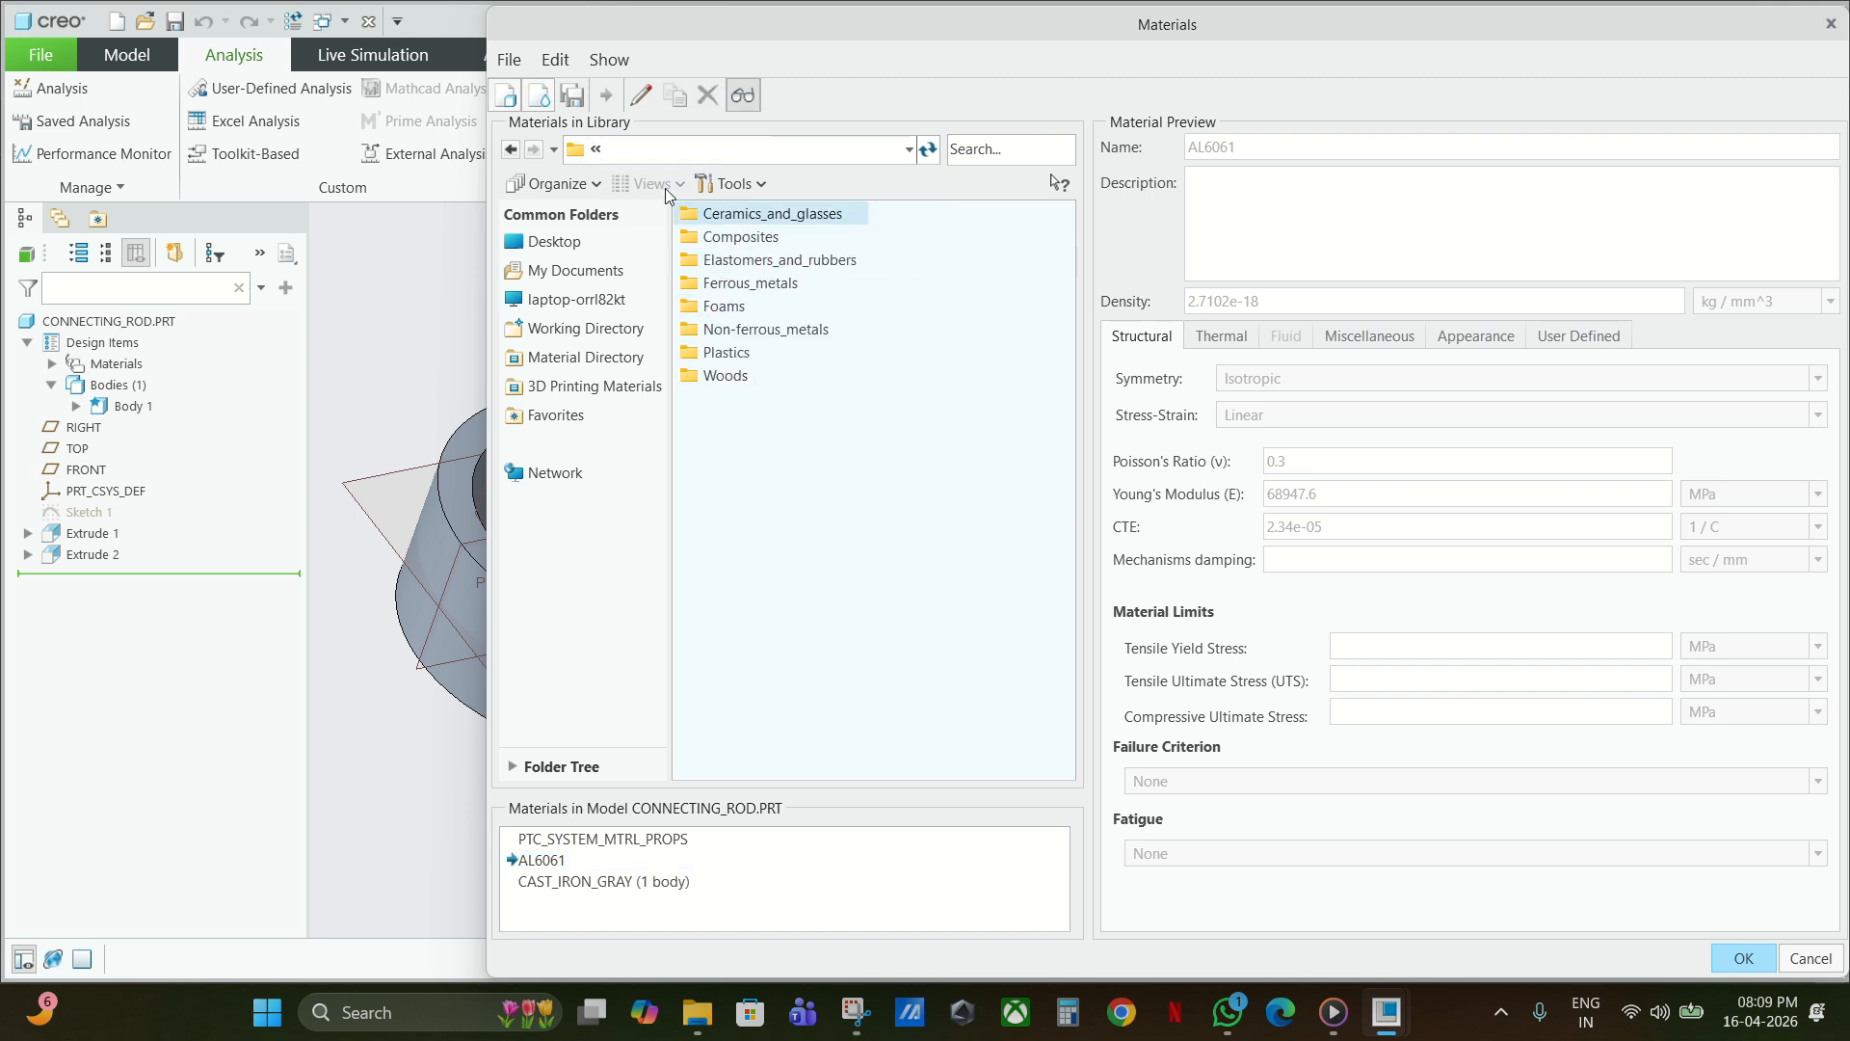
pyautogui.doubleClick(708, 285)
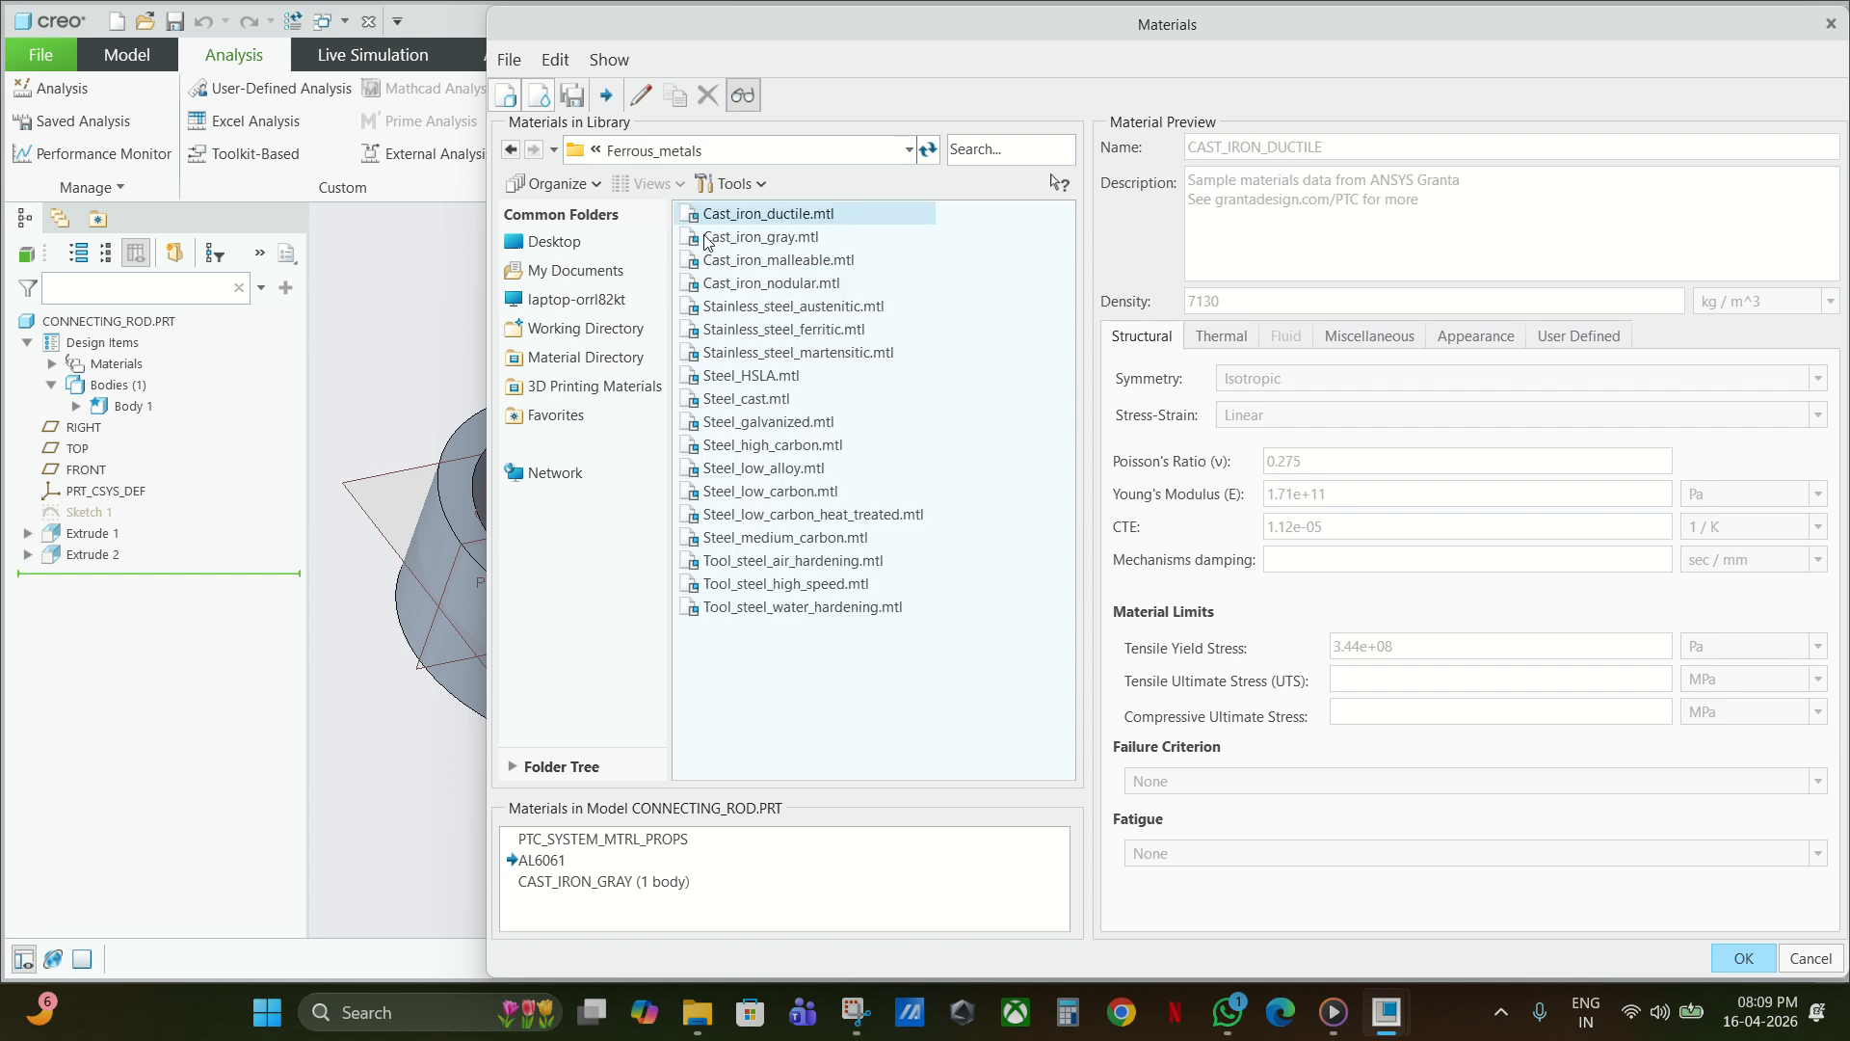
pyautogui.click(709, 238)
pyautogui.doubleClick(708, 238)
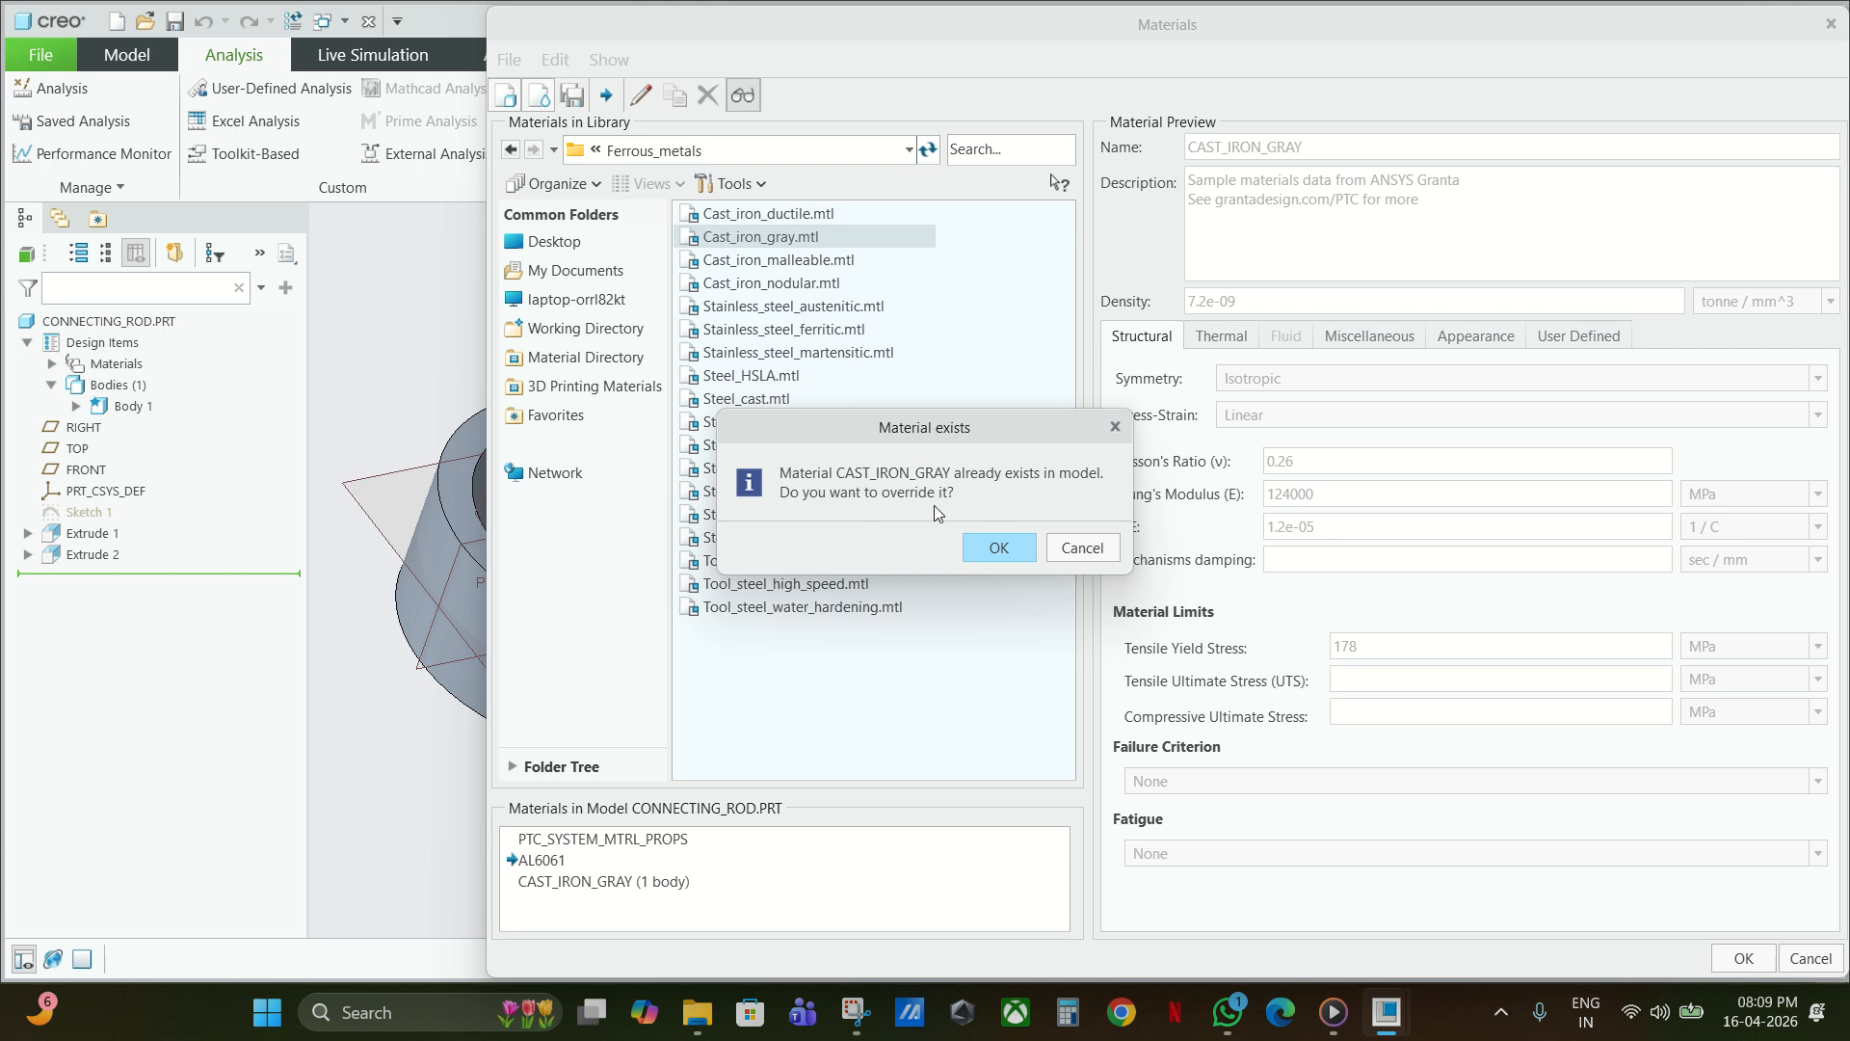
pyautogui.click(999, 546)
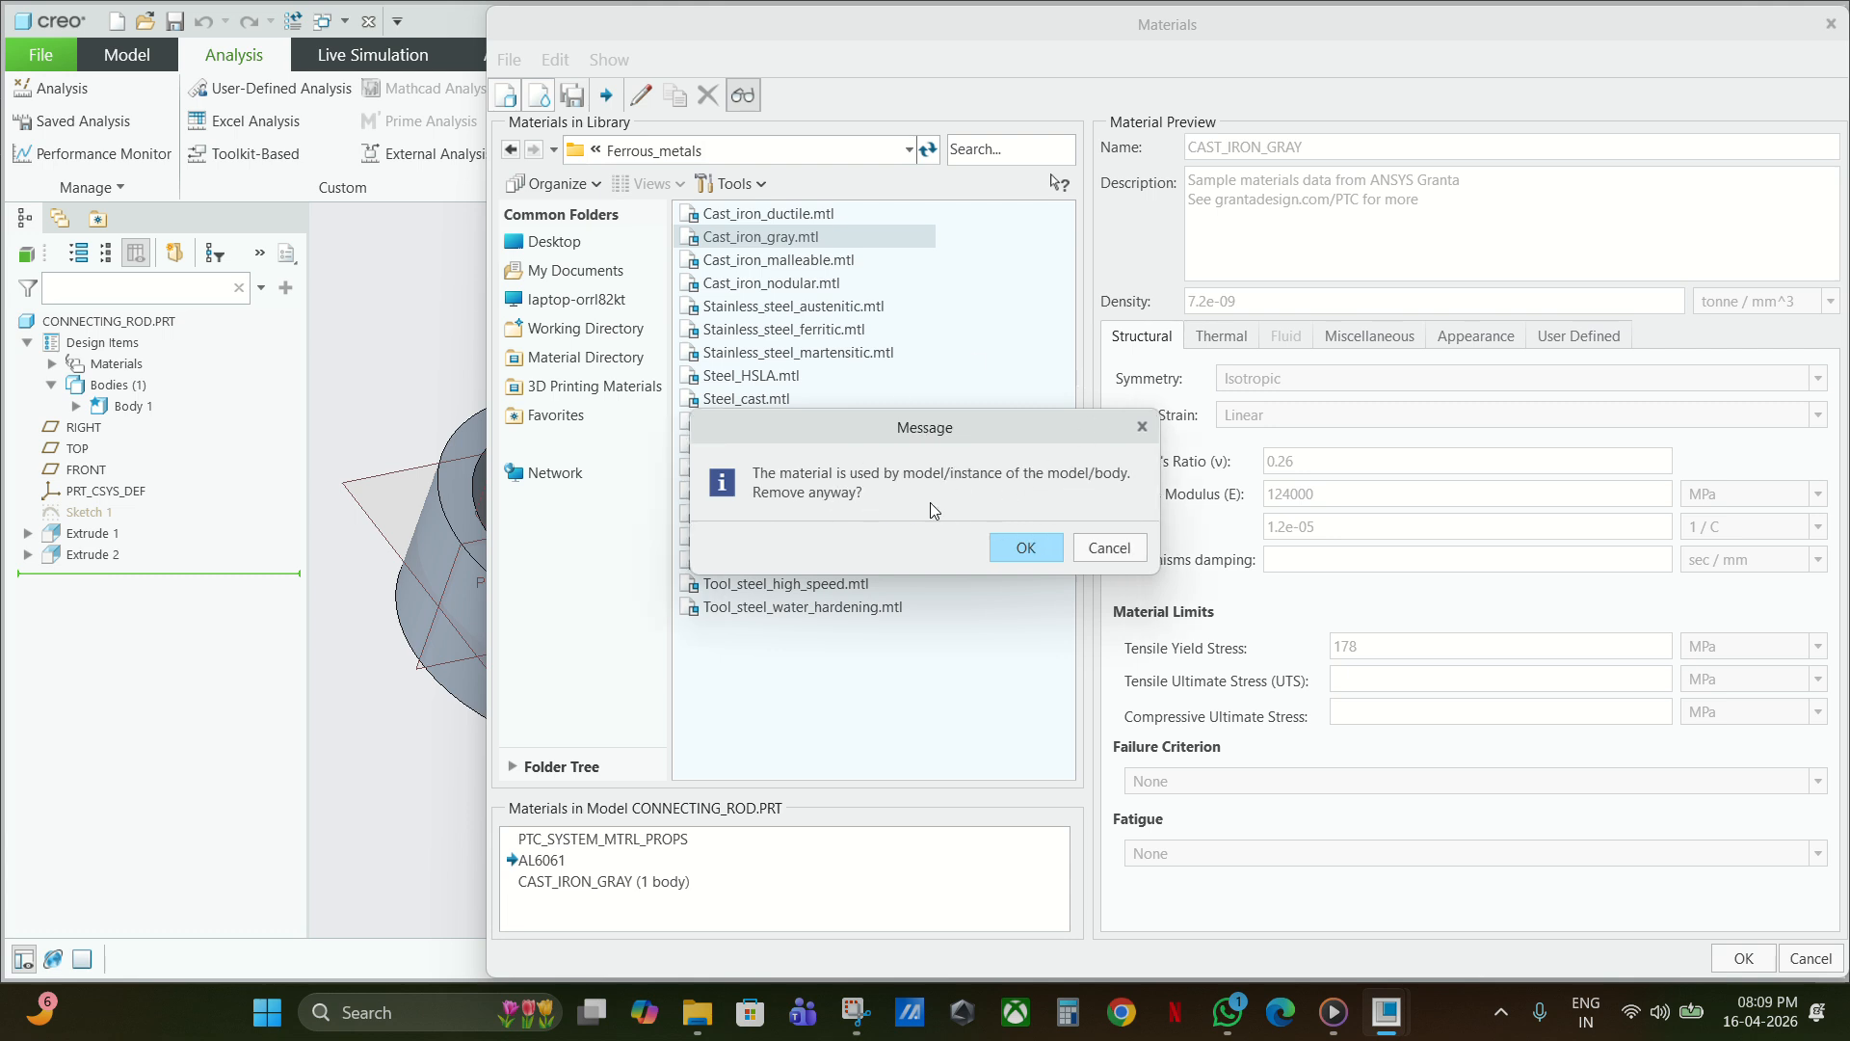
pyautogui.click(1025, 548)
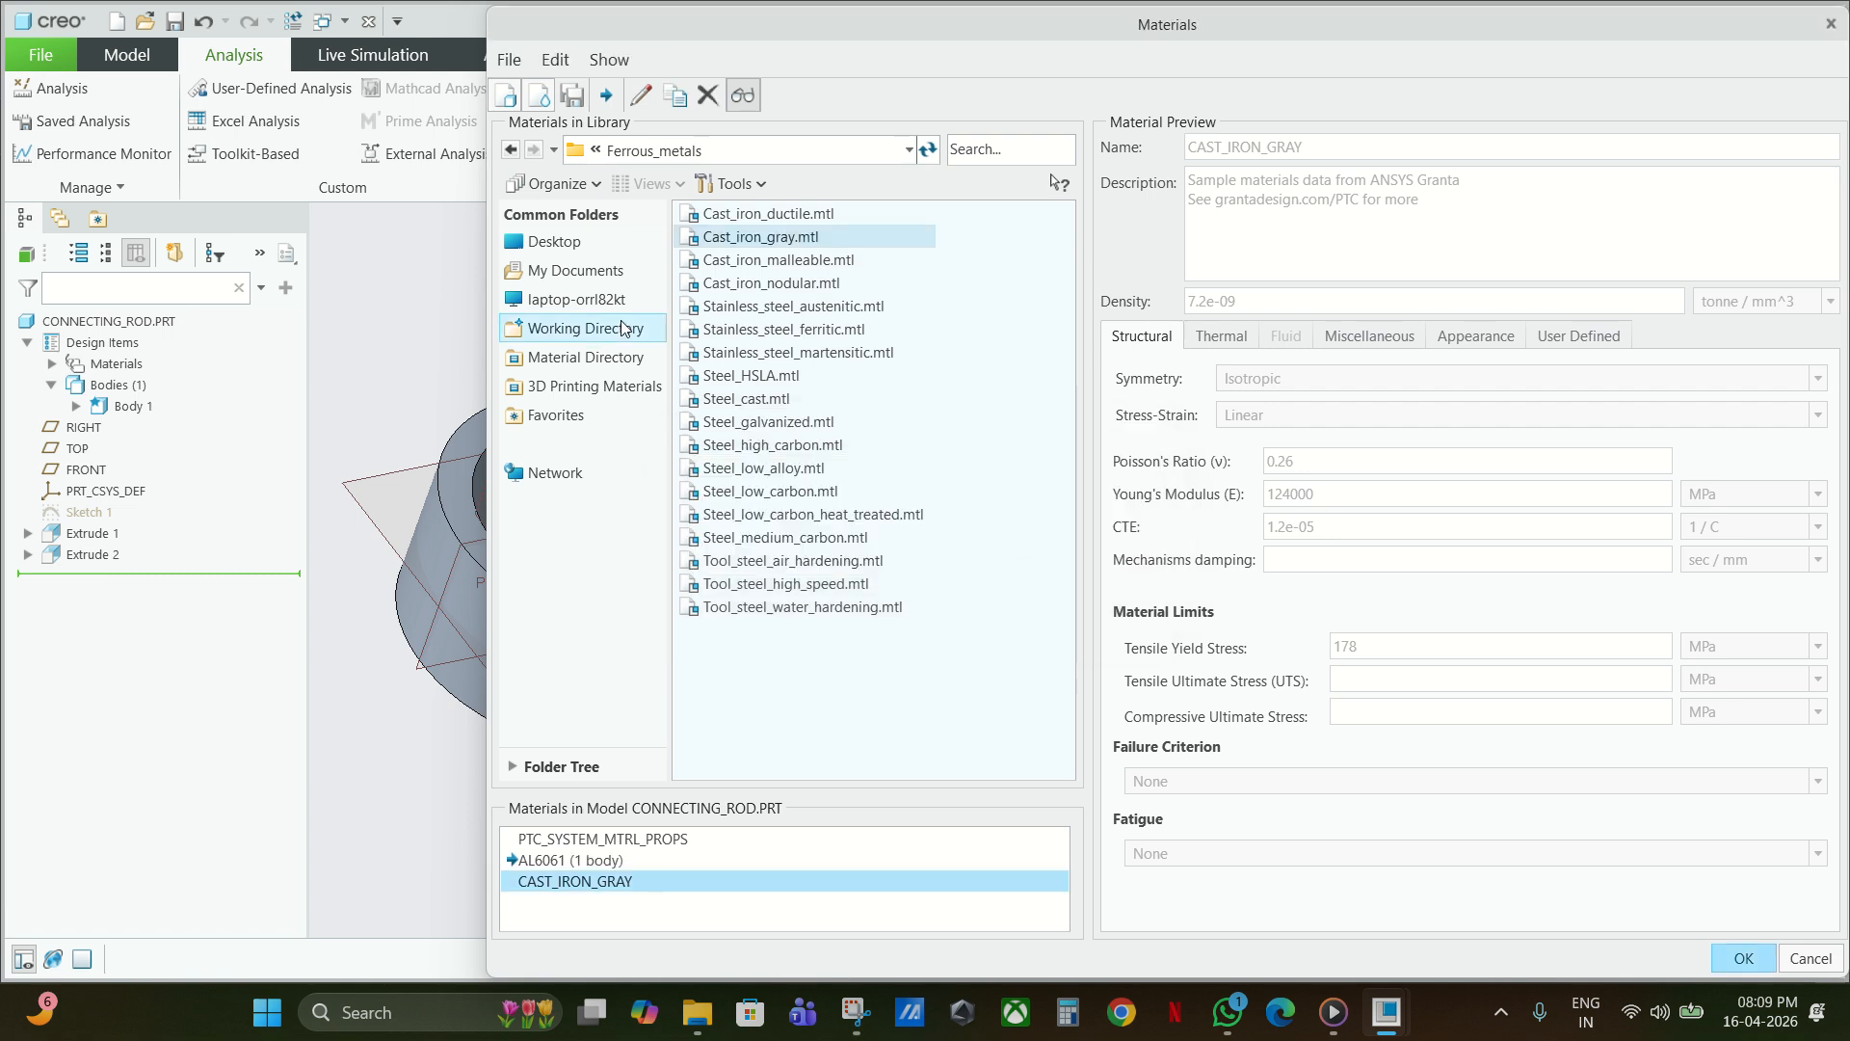
pyautogui.doubleClick(712, 241)
pyautogui.click(1083, 546)
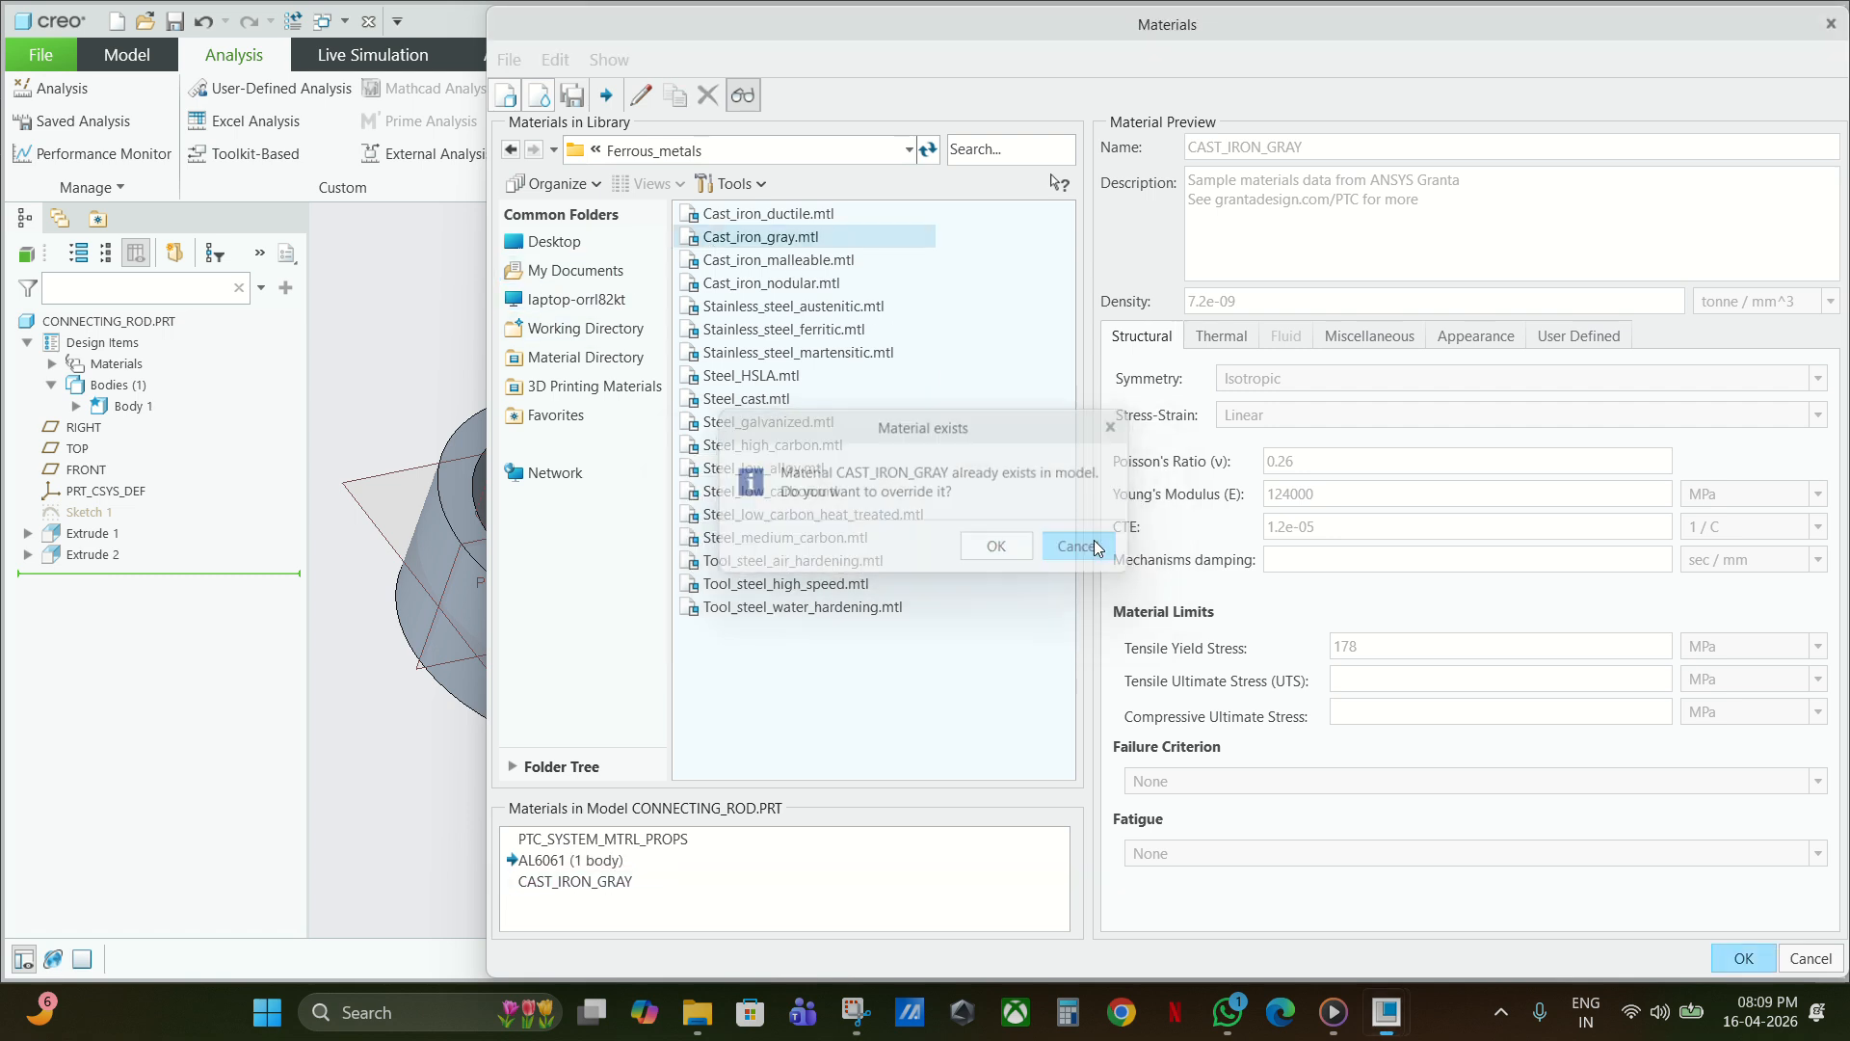
pyautogui.click(1744, 959)
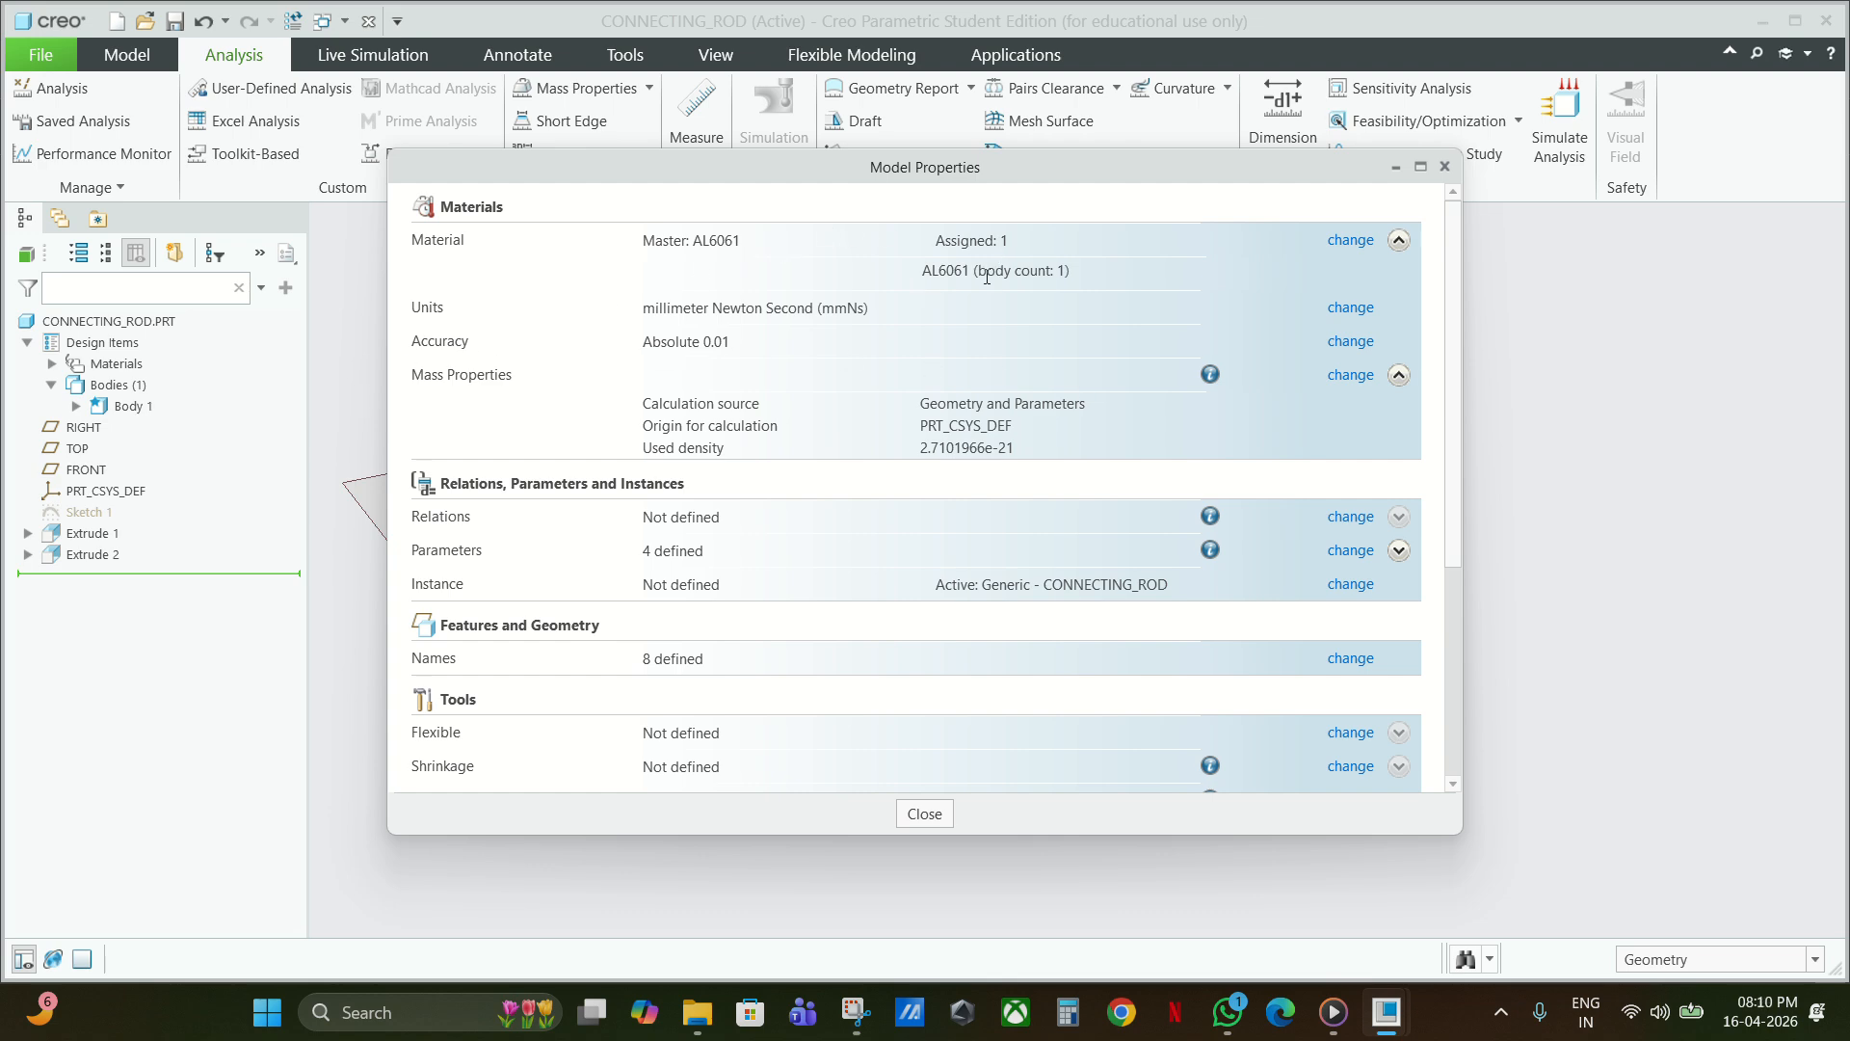
# Reopen the part's material settings and override CAST_IRON_GRAY once more with the Granta Design ferrous metals version.
pyautogui.click(1350, 240)
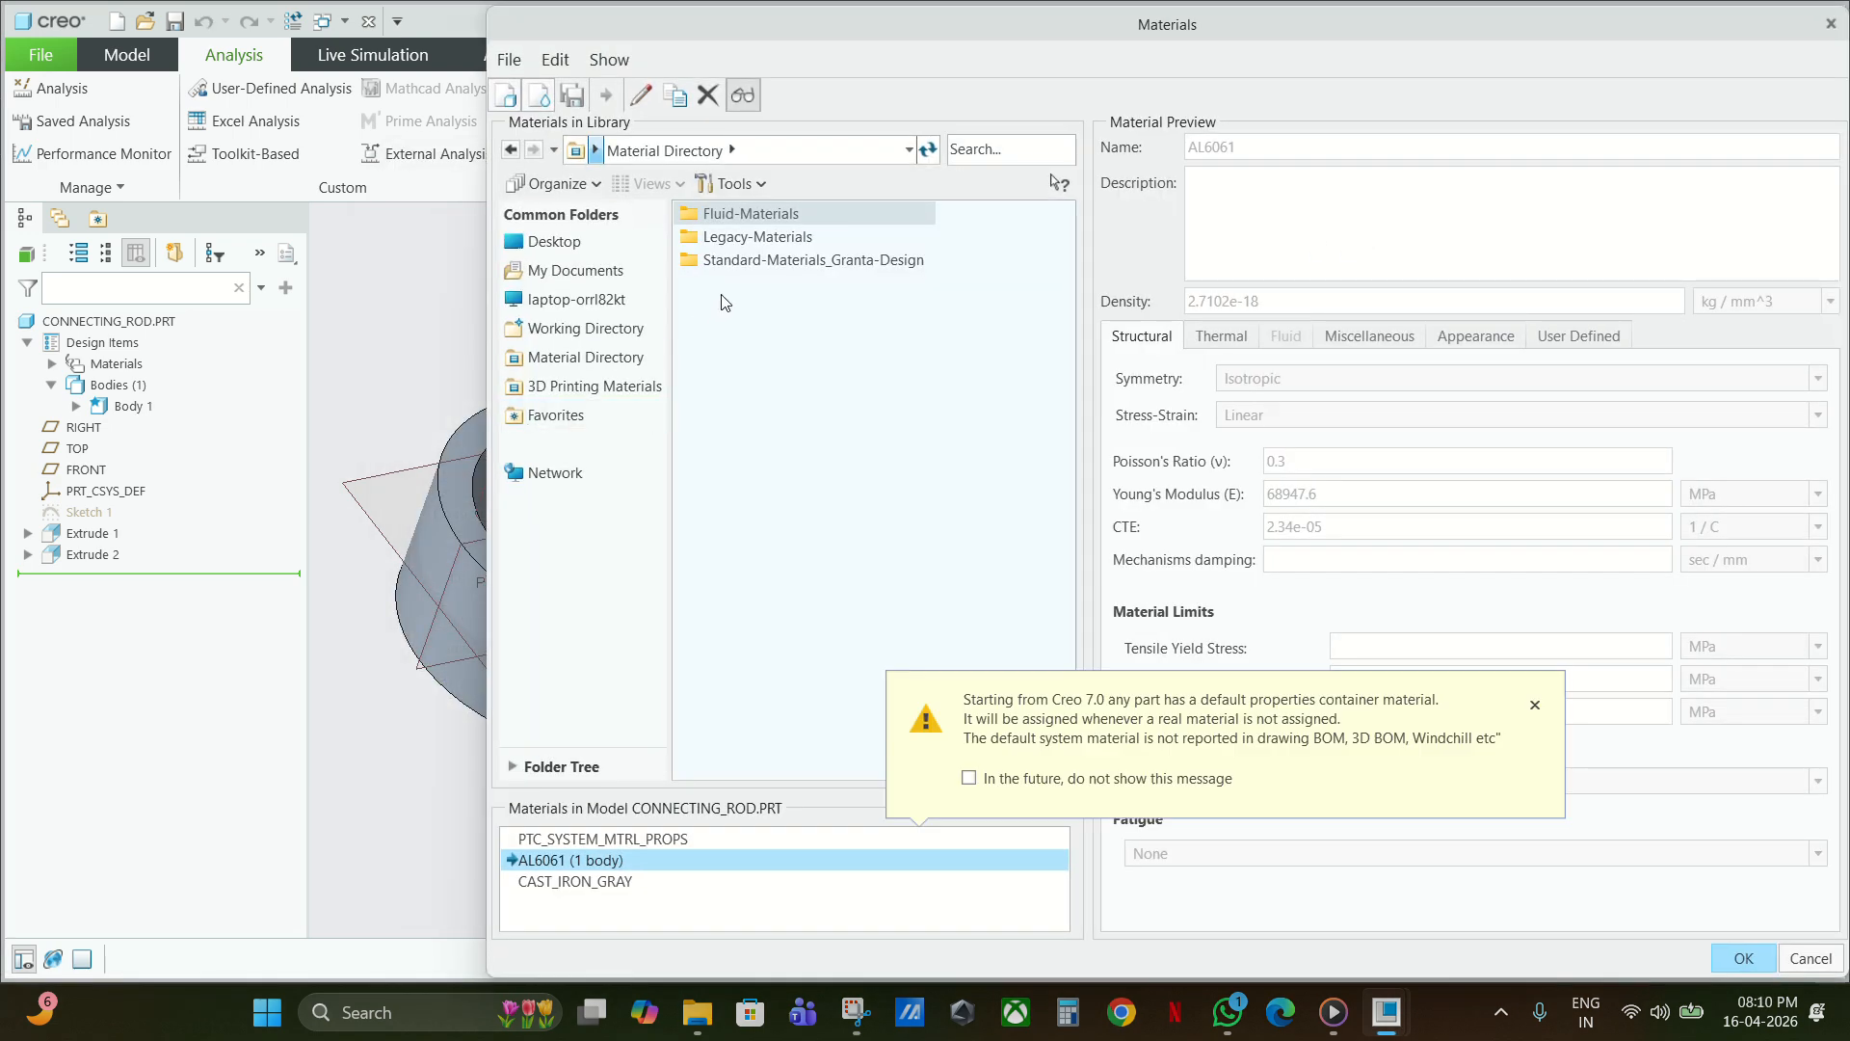
pyautogui.click(779, 261)
pyautogui.doubleClick(779, 261)
pyautogui.doubleClick(776, 285)
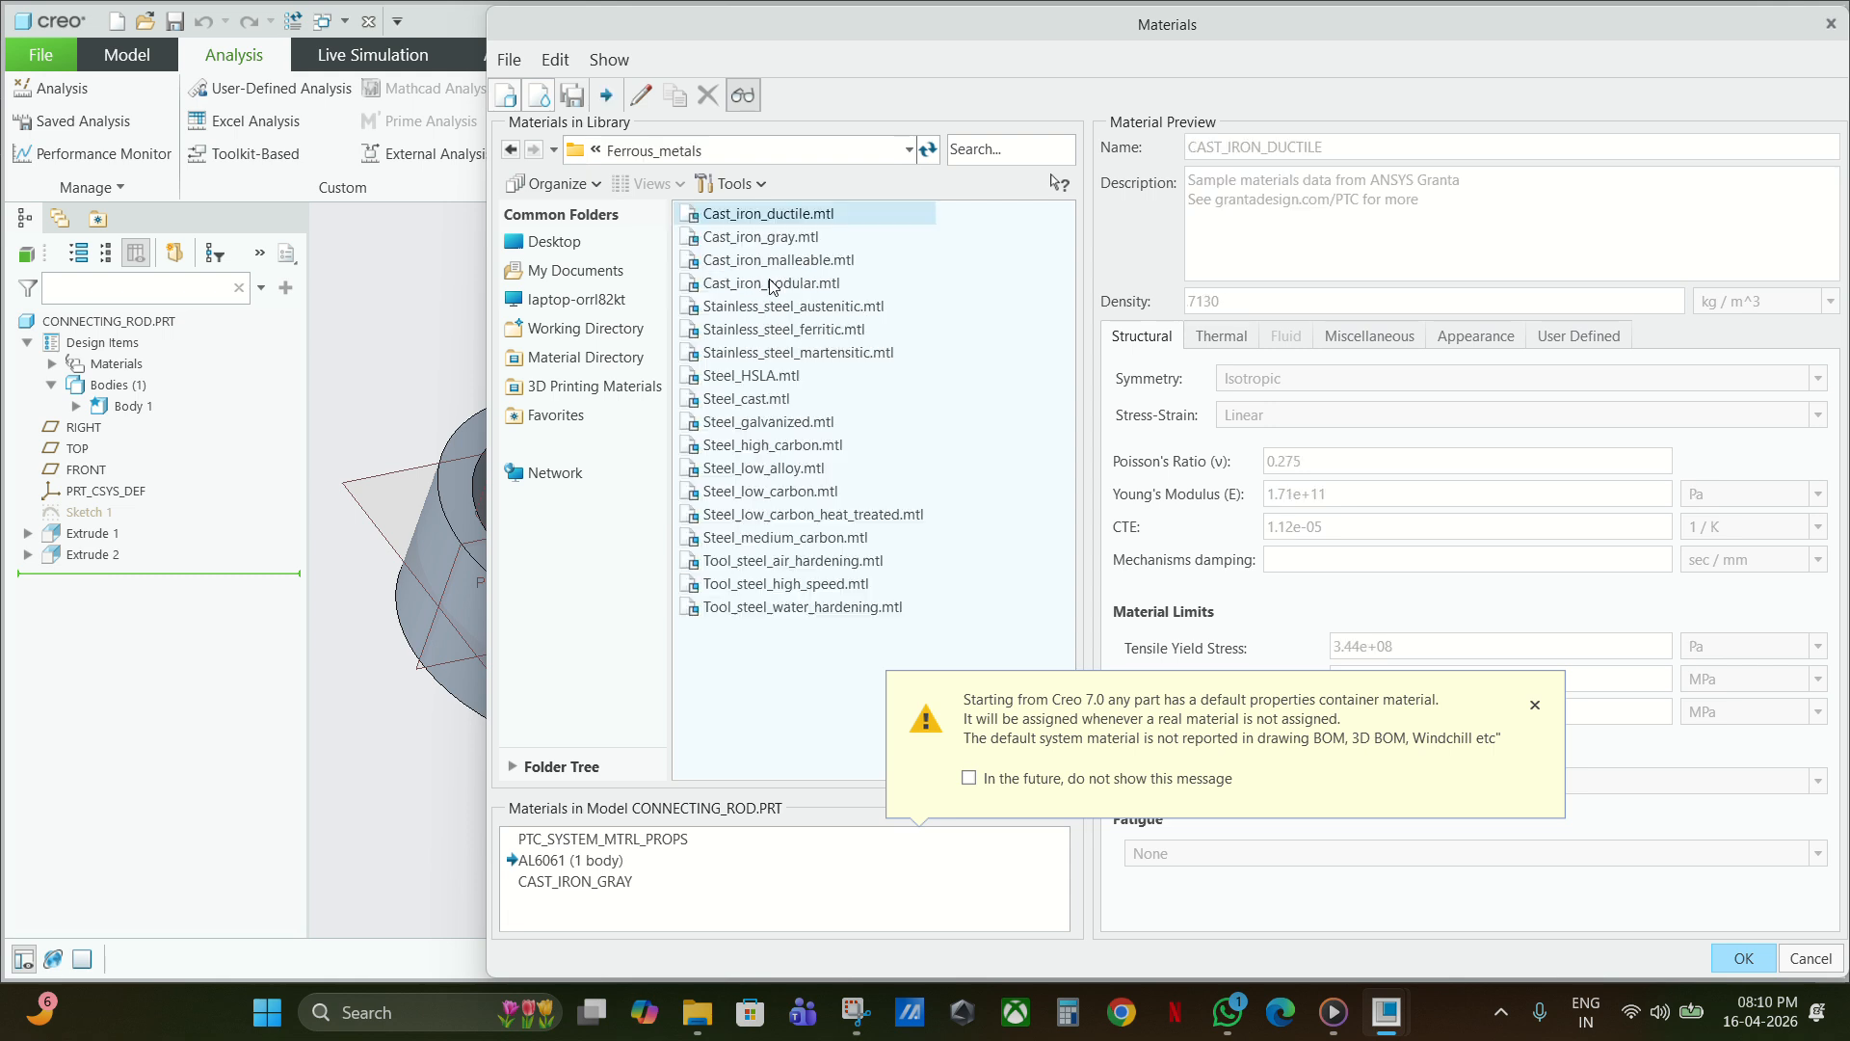
pyautogui.doubleClick(809, 238)
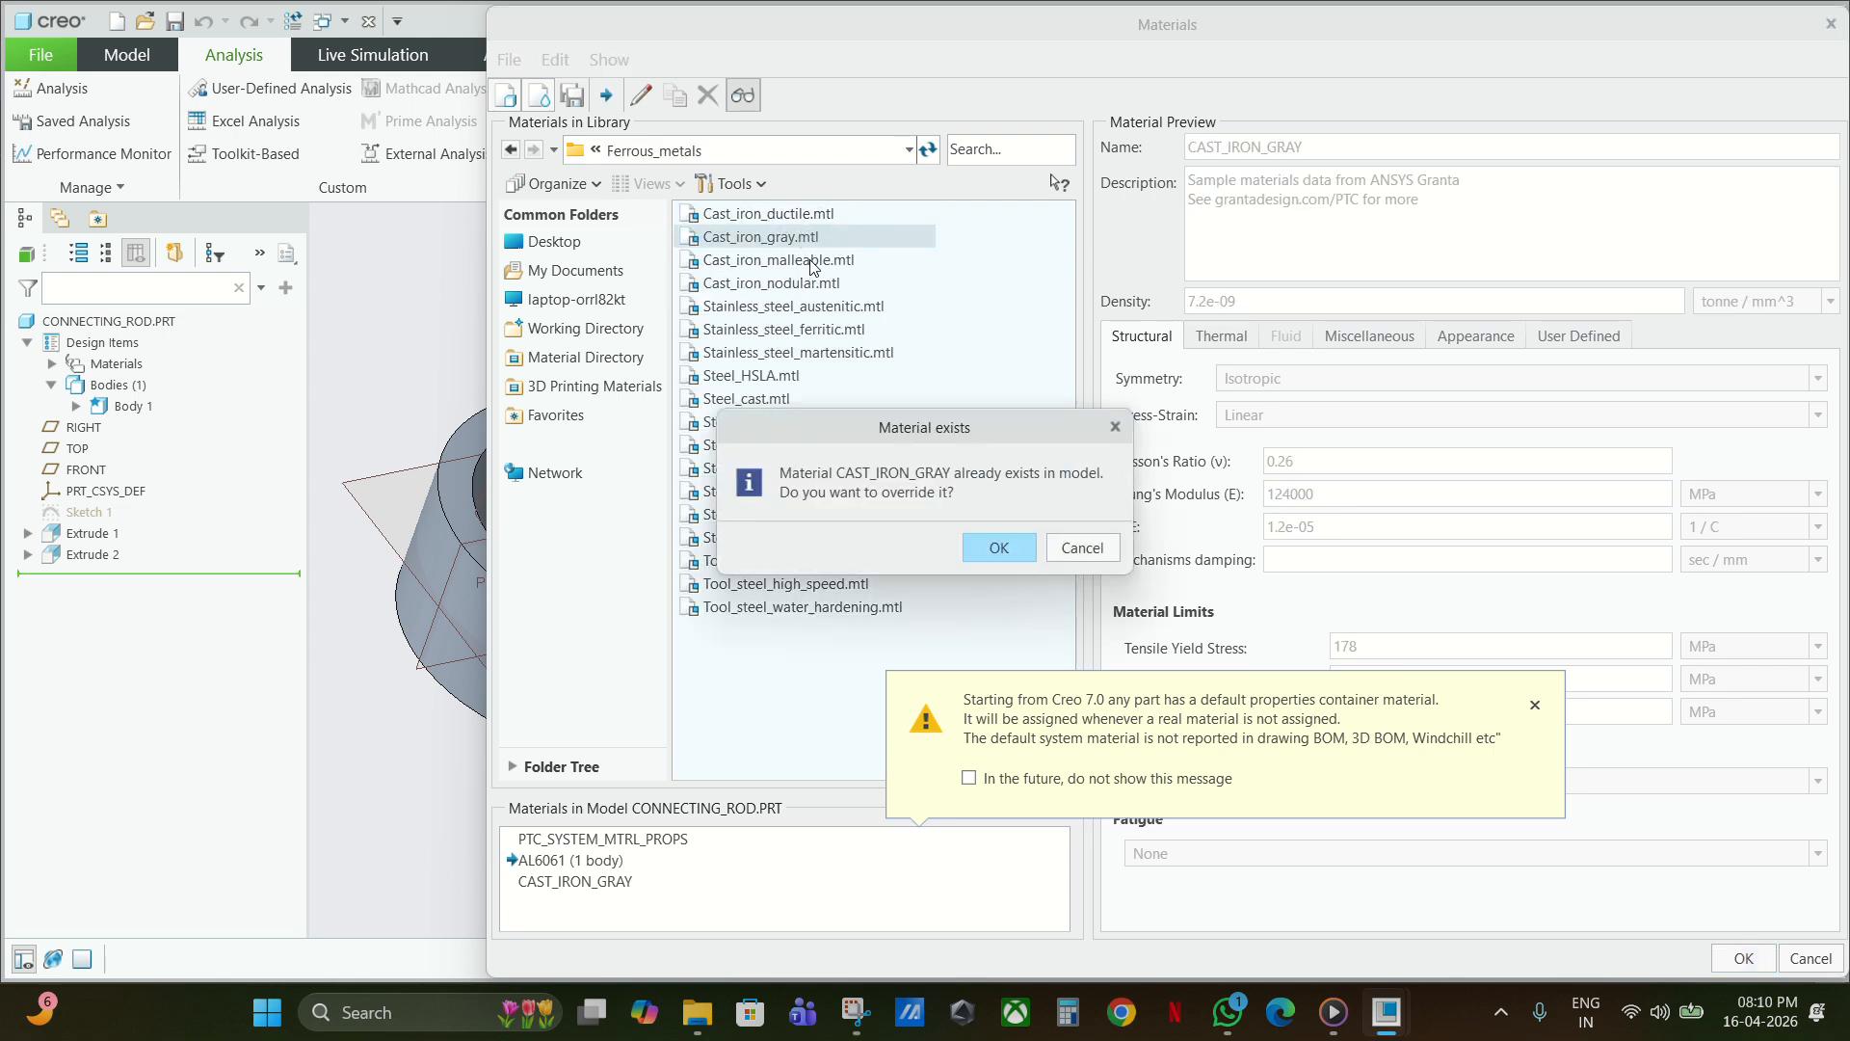
pyautogui.click(1012, 548)
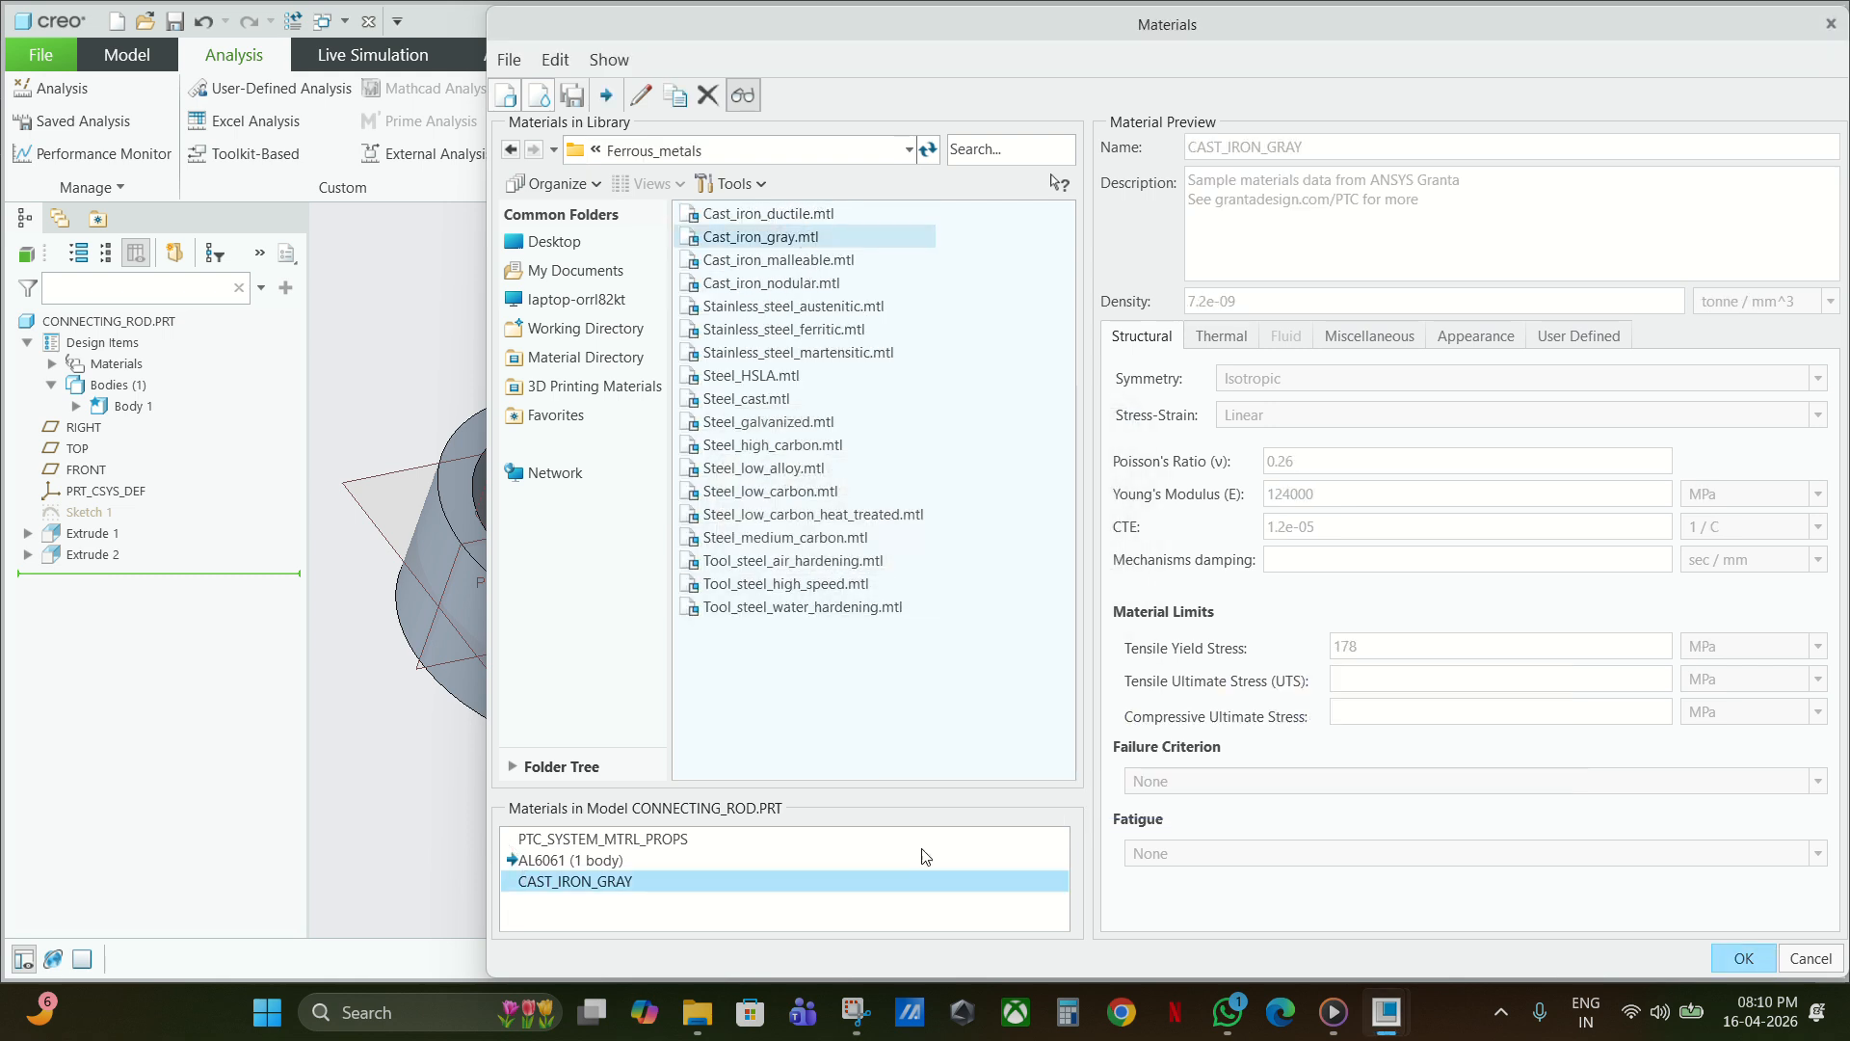
pyautogui.click(1759, 959)
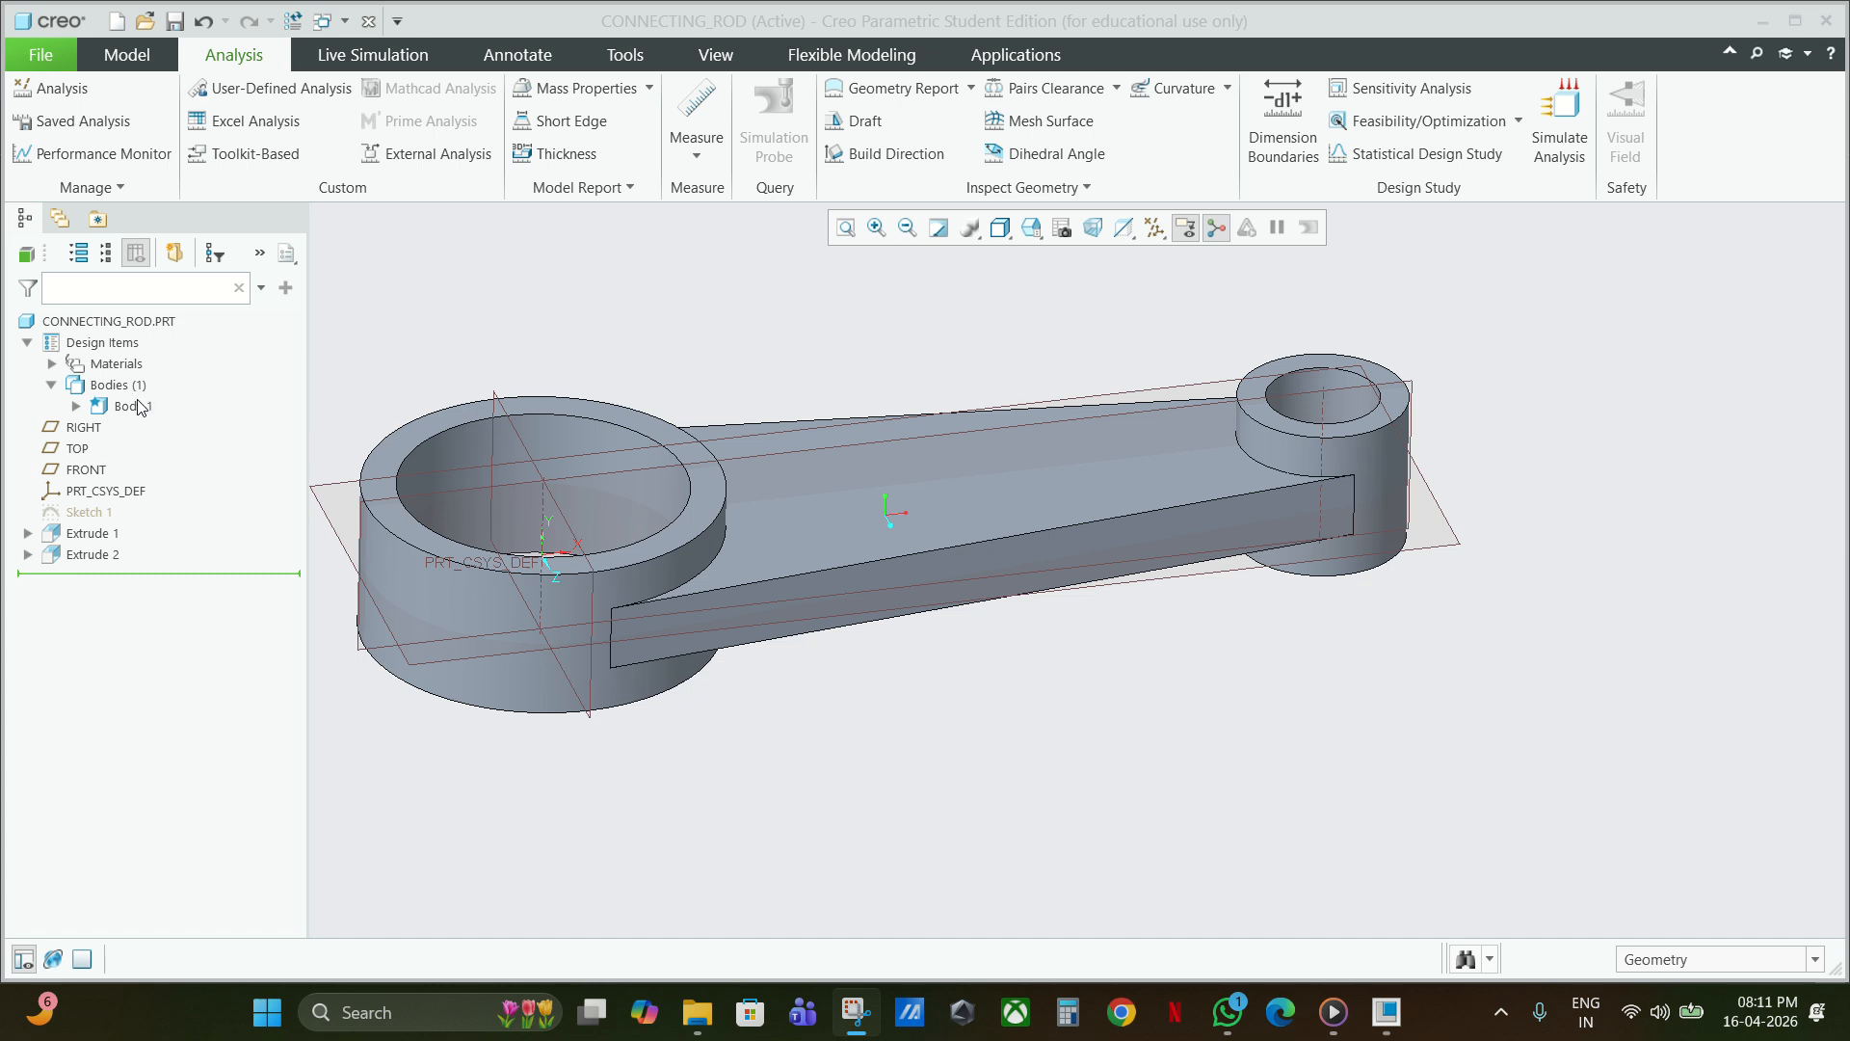
# Check in the model tree which material is assigned to Body 1.
pyautogui.click(168, 291)
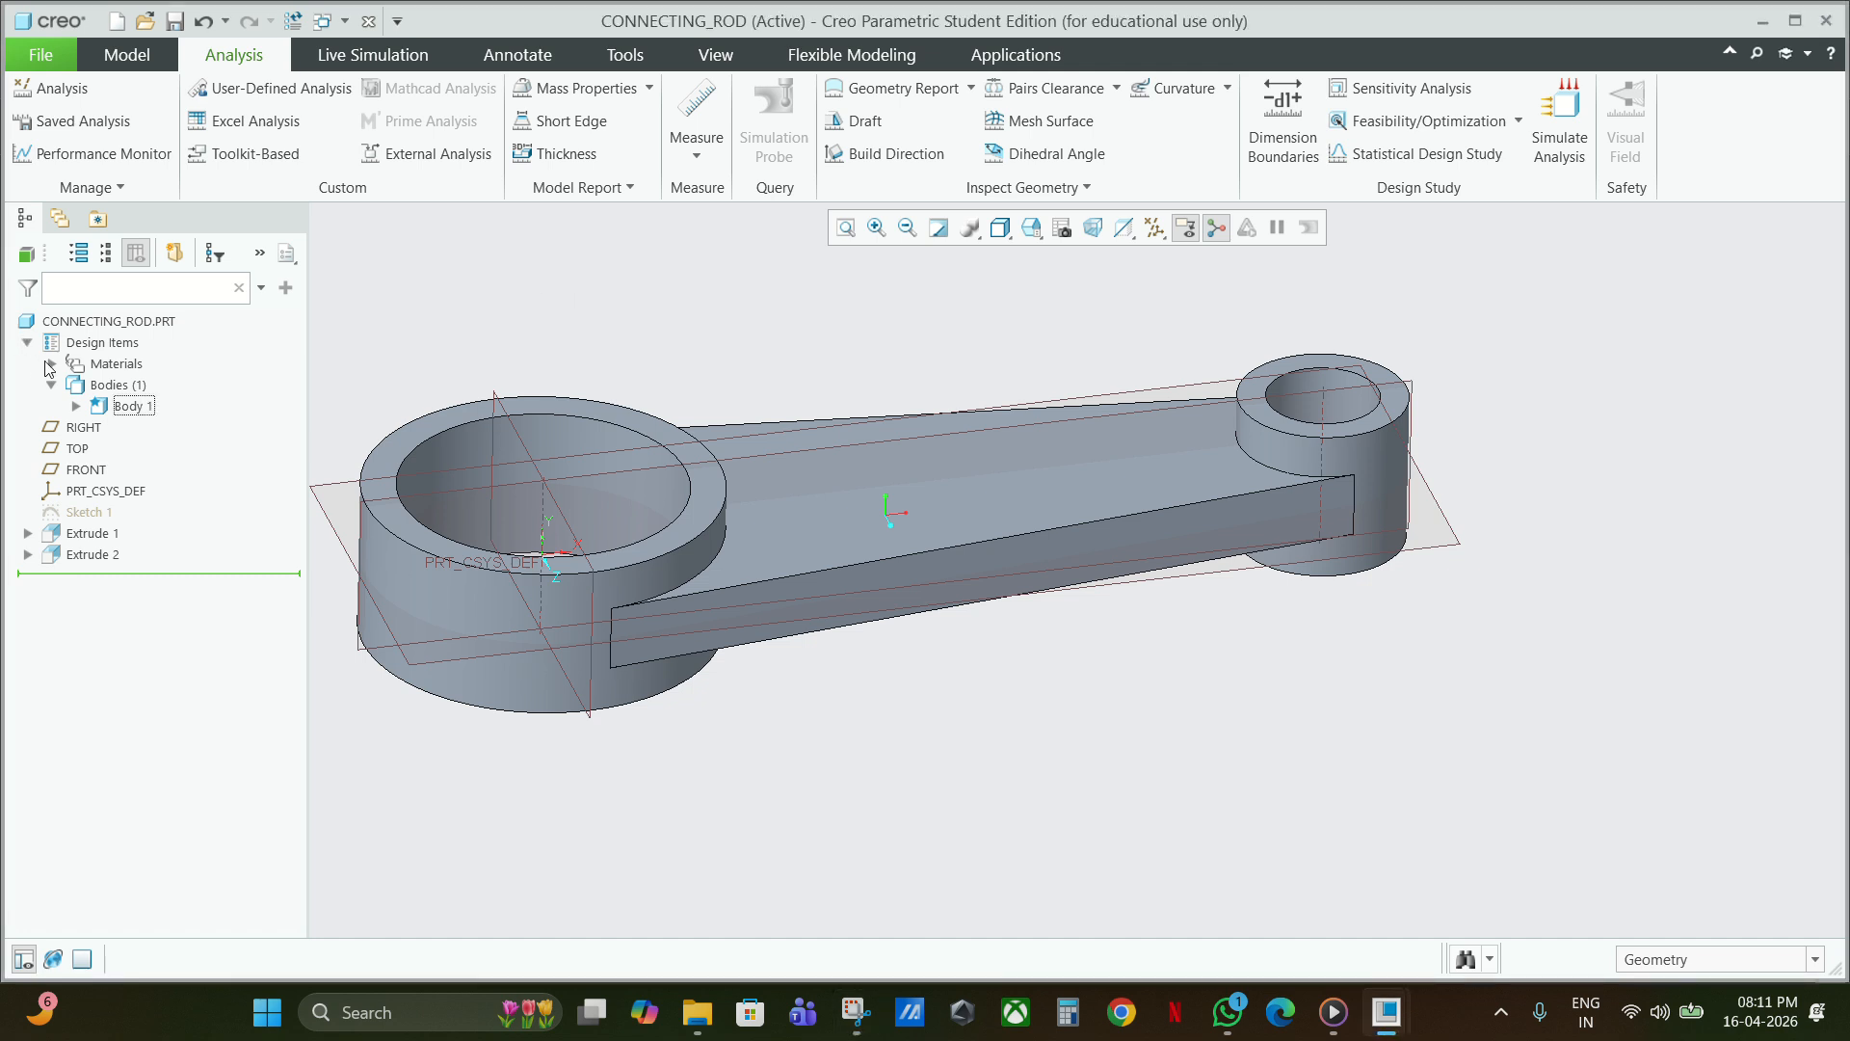
pyautogui.click(52, 364)
pyautogui.click(52, 363)
pyautogui.click(75, 407)
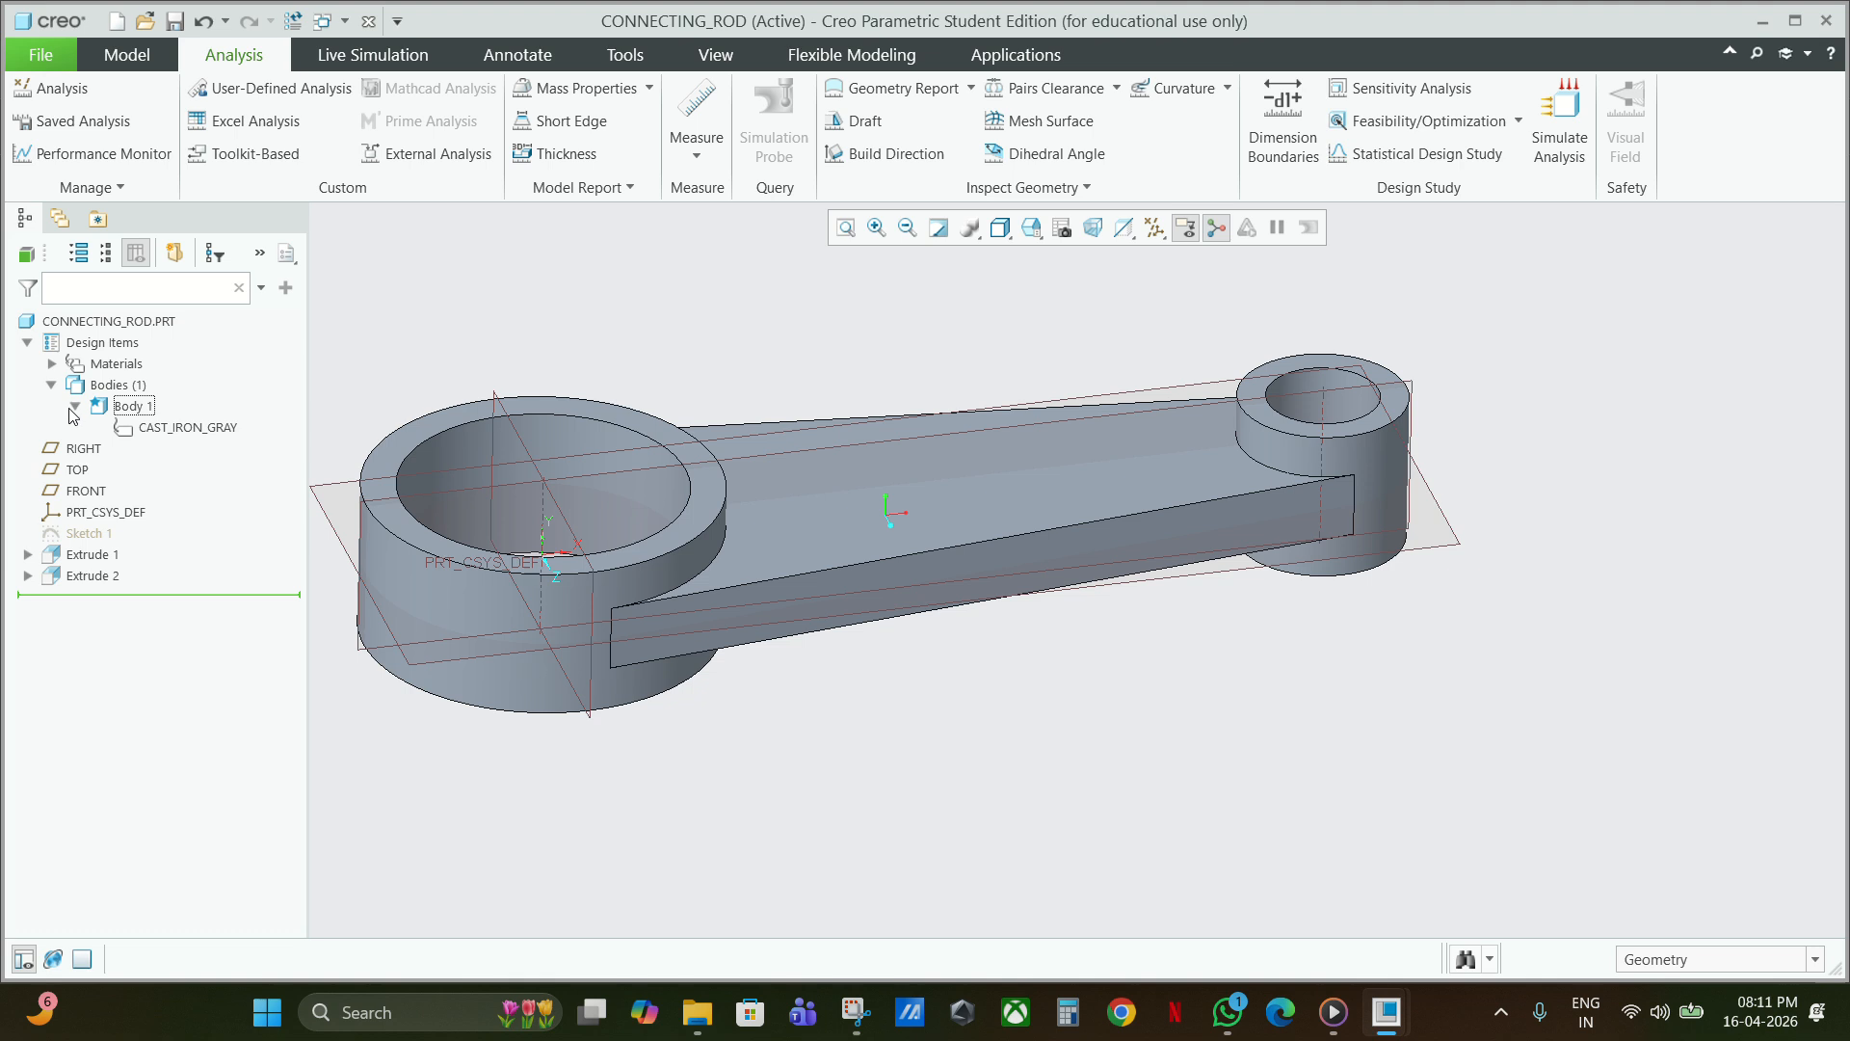
pyautogui.click(74, 406)
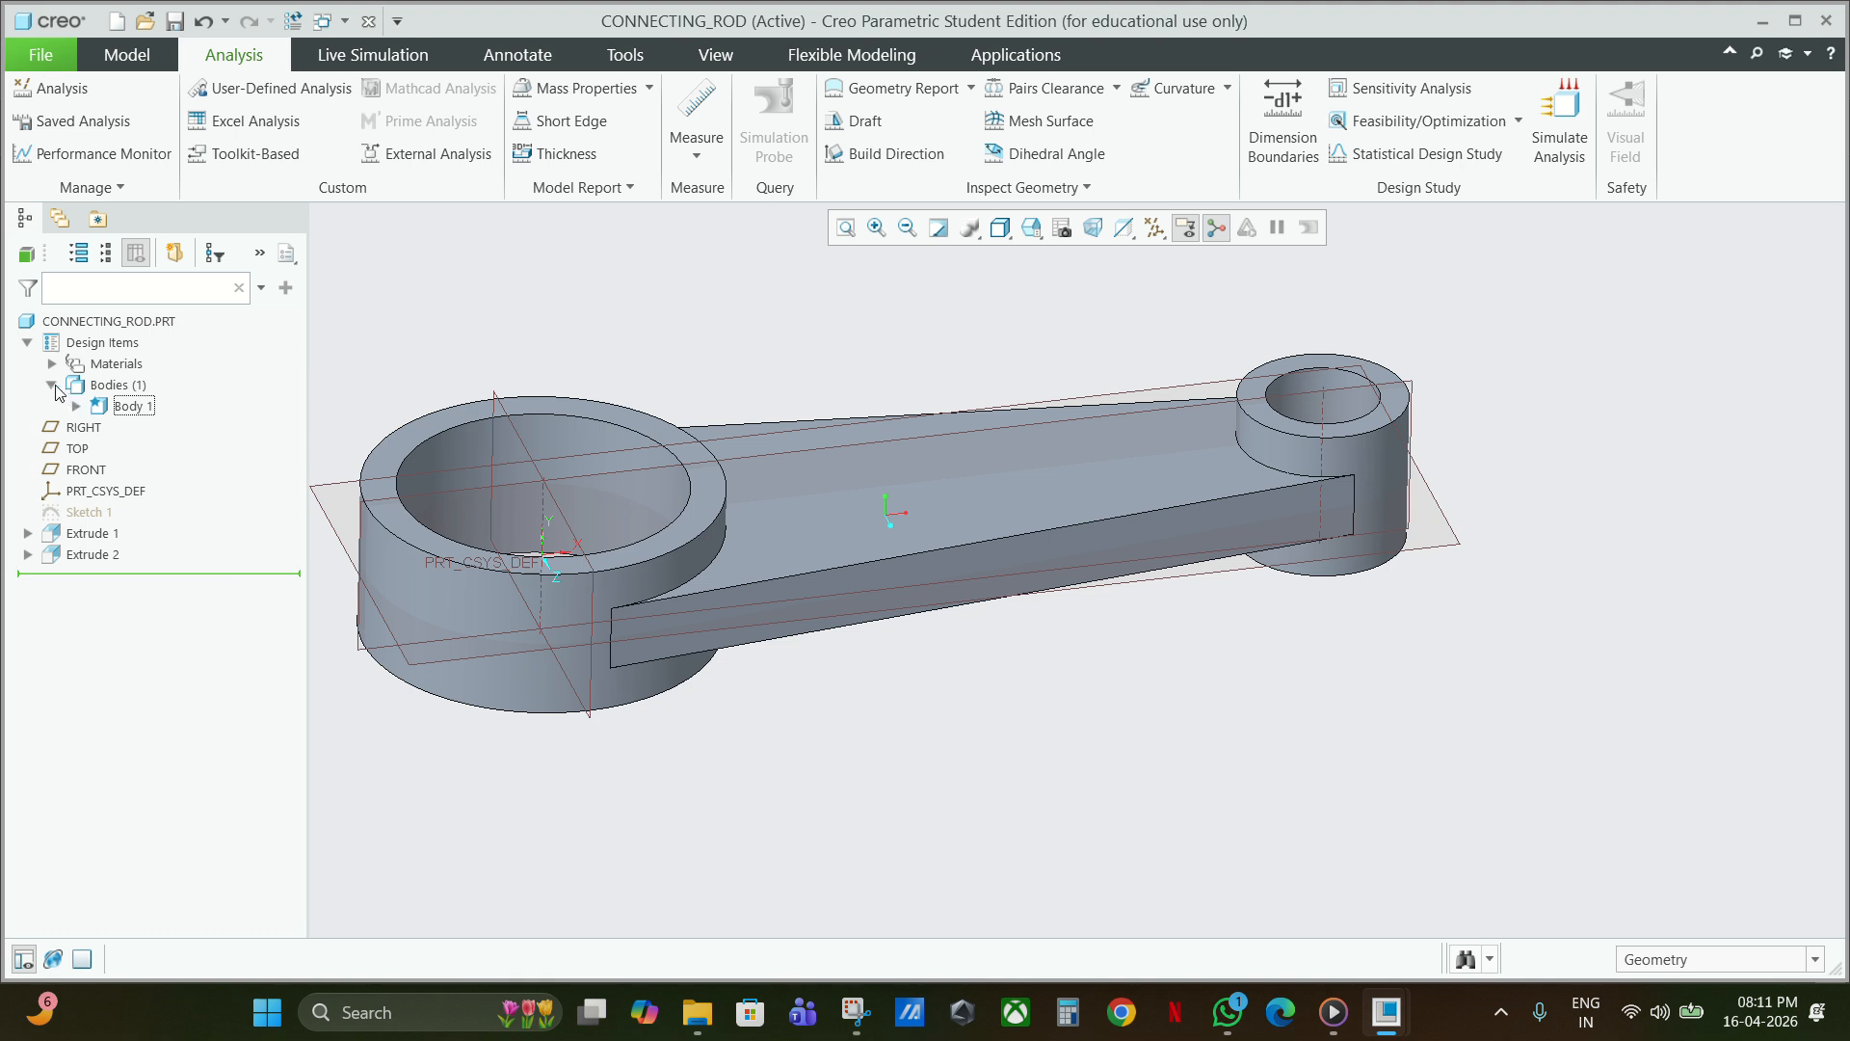
pyautogui.click(52, 385)
pyautogui.click(27, 342)
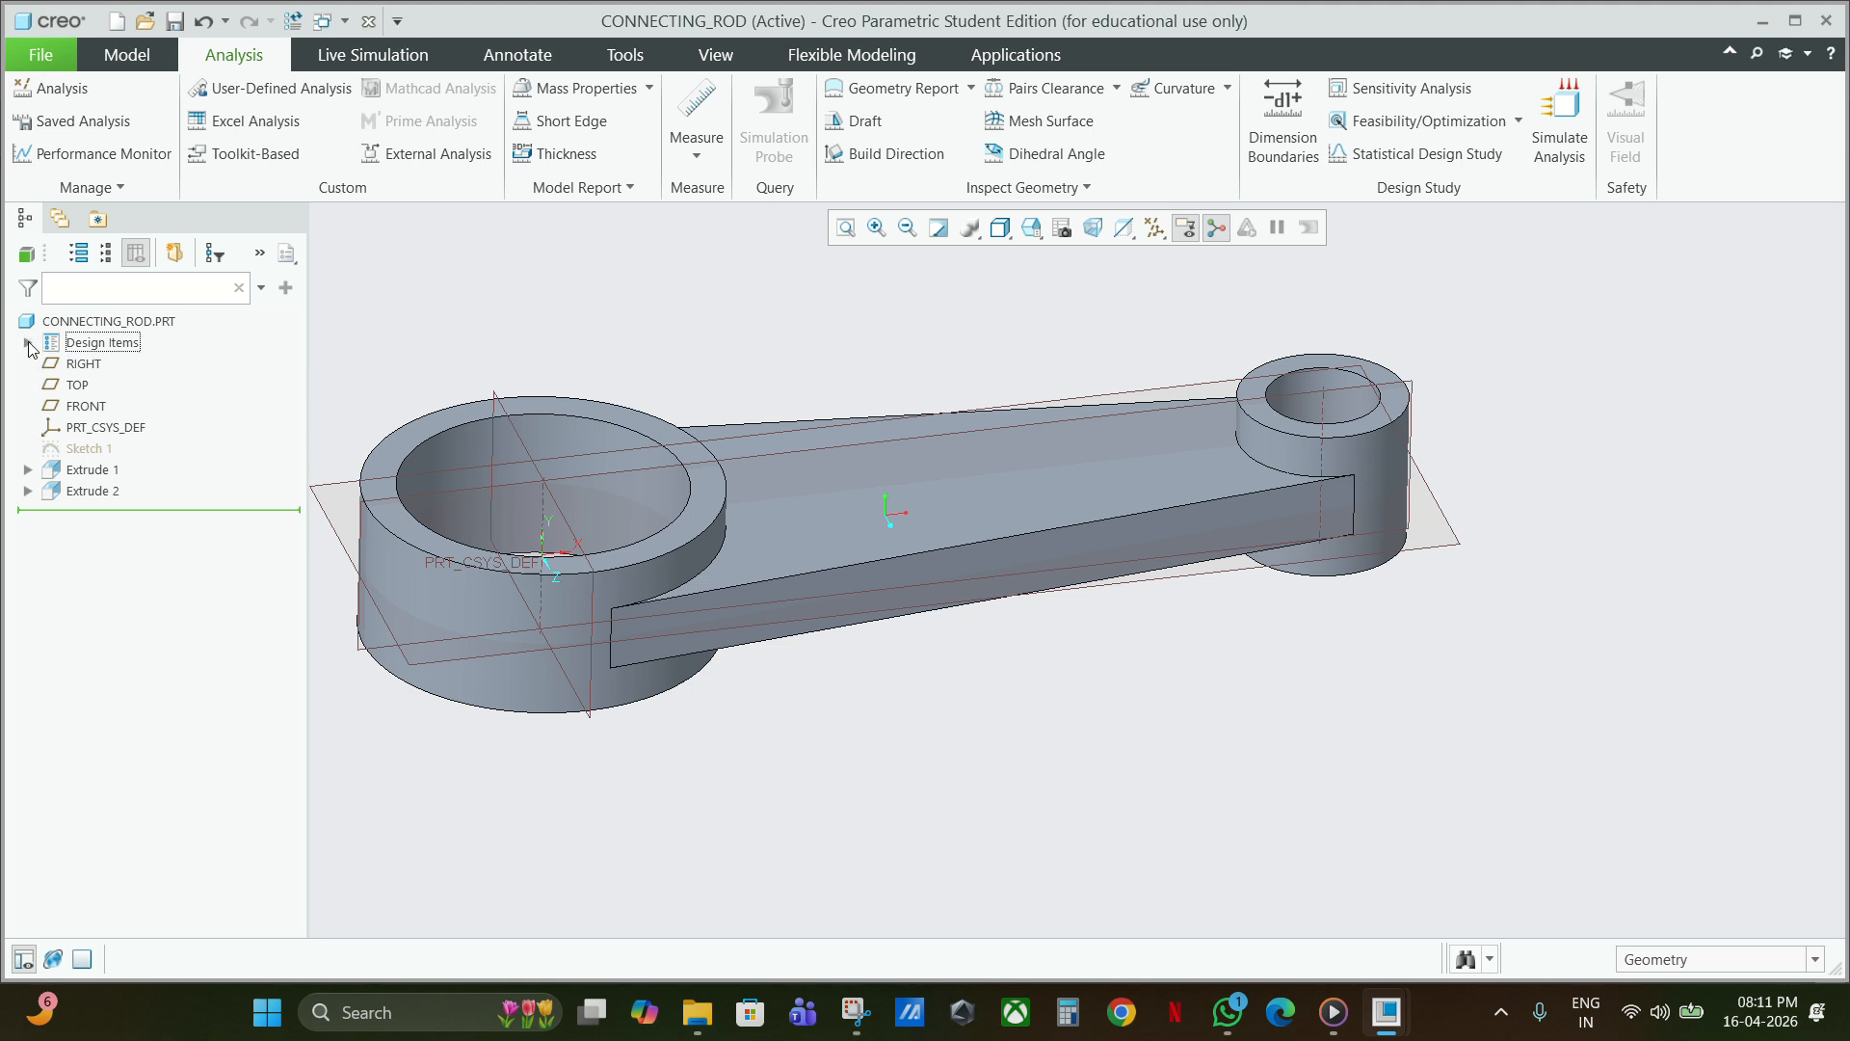
# Assign the CAST_IRON_GRAY material to Body 1 of the connecting rod.
pyautogui.click(27, 342)
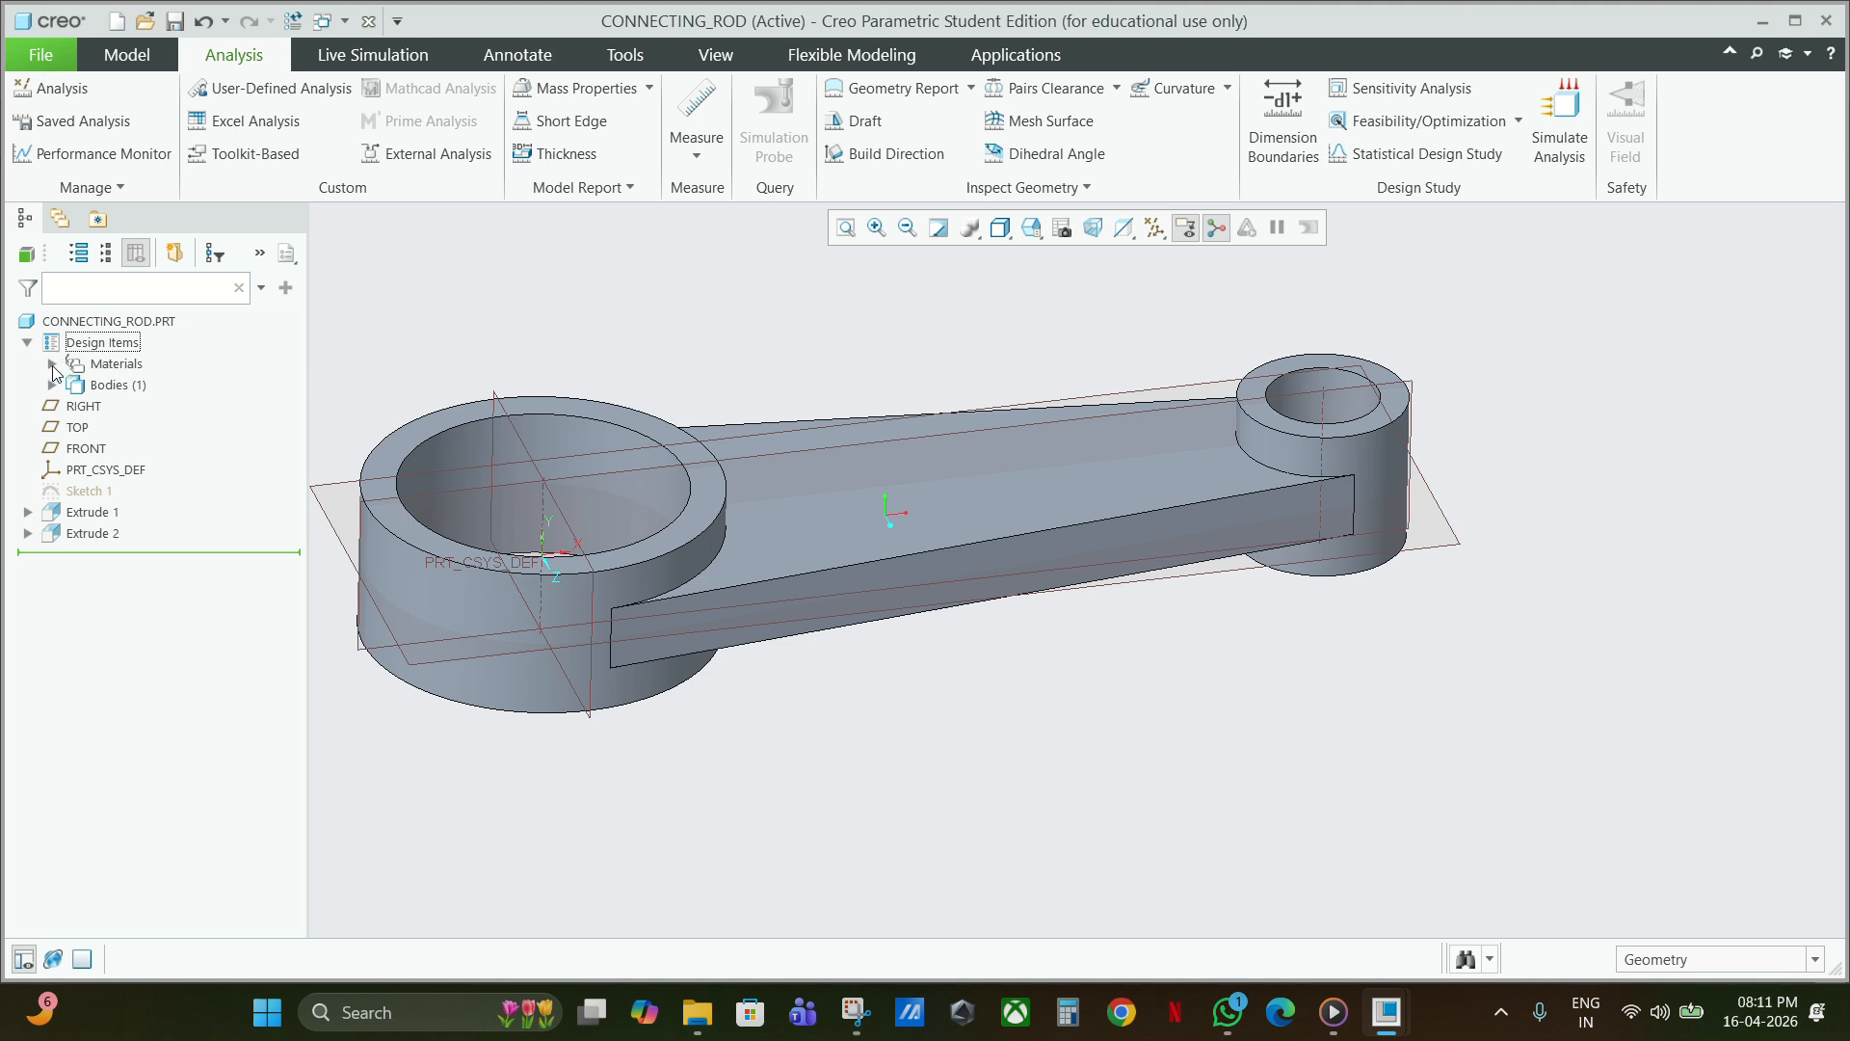
pyautogui.click(52, 385)
pyautogui.rightClick(126, 407)
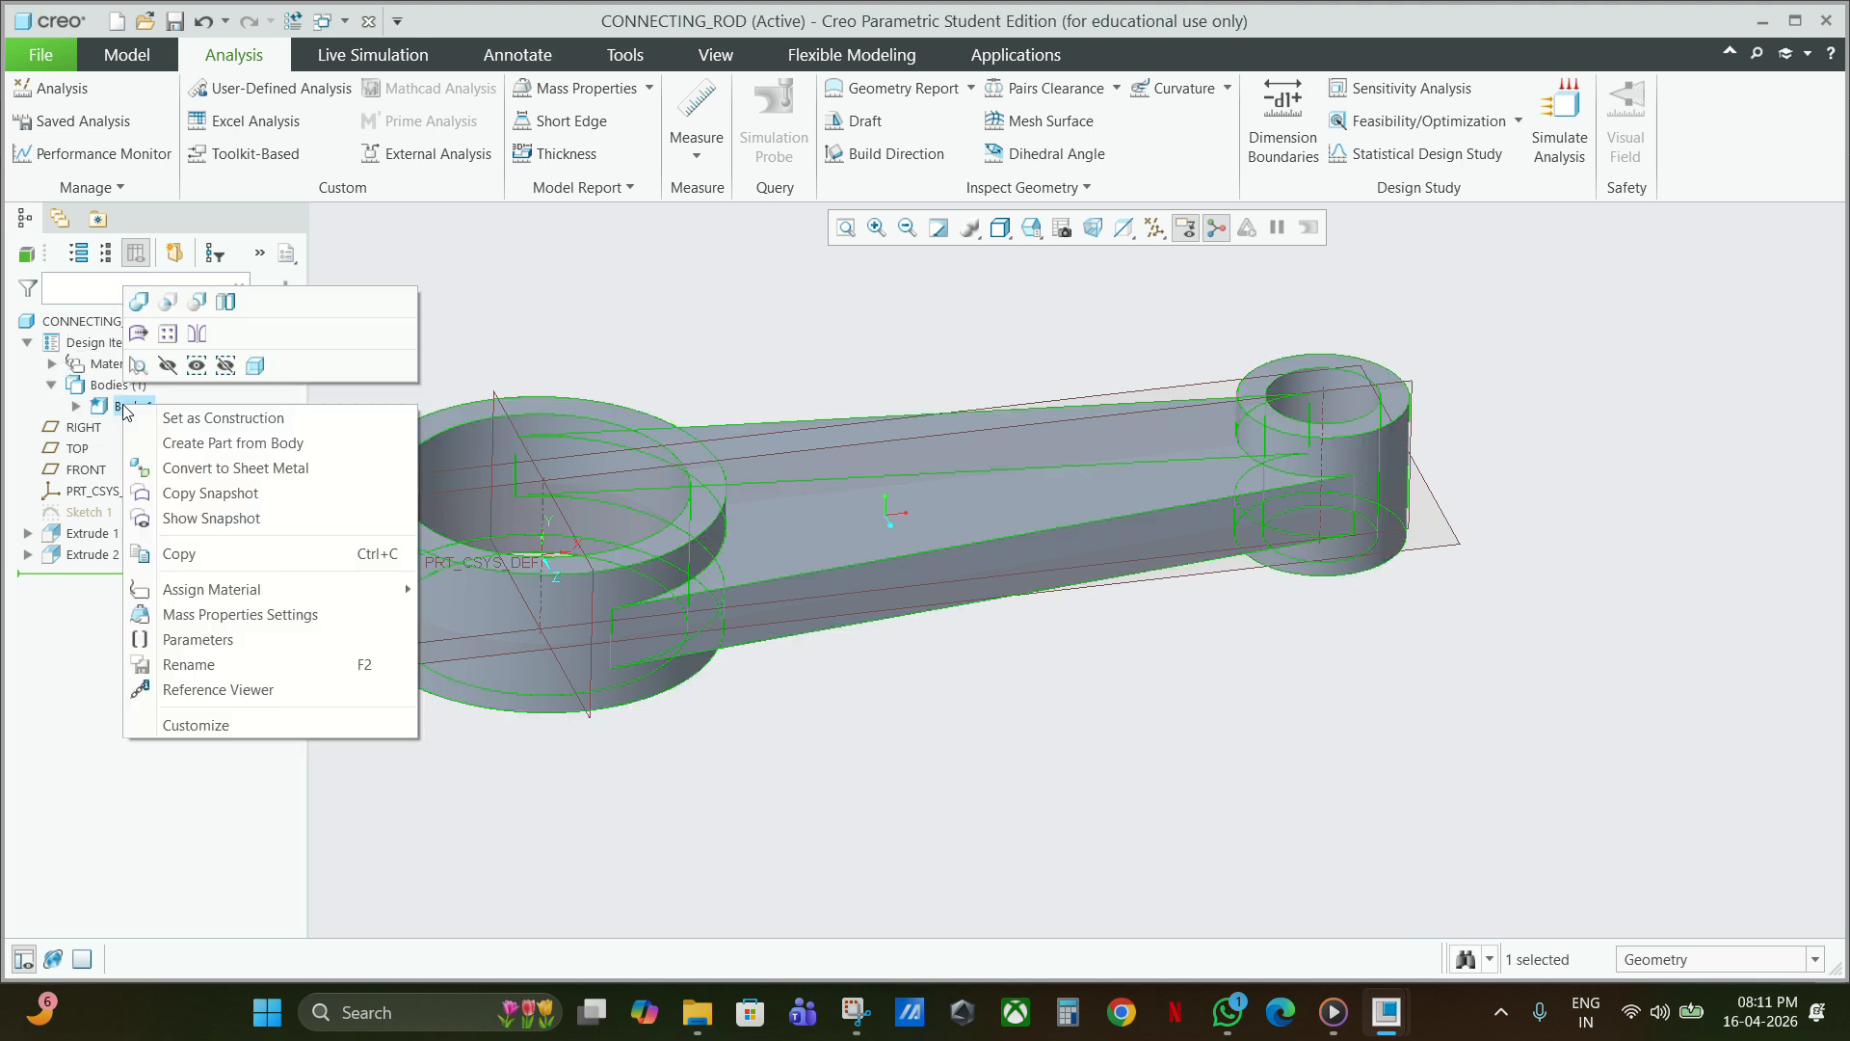
pyautogui.moveTo(214, 590)
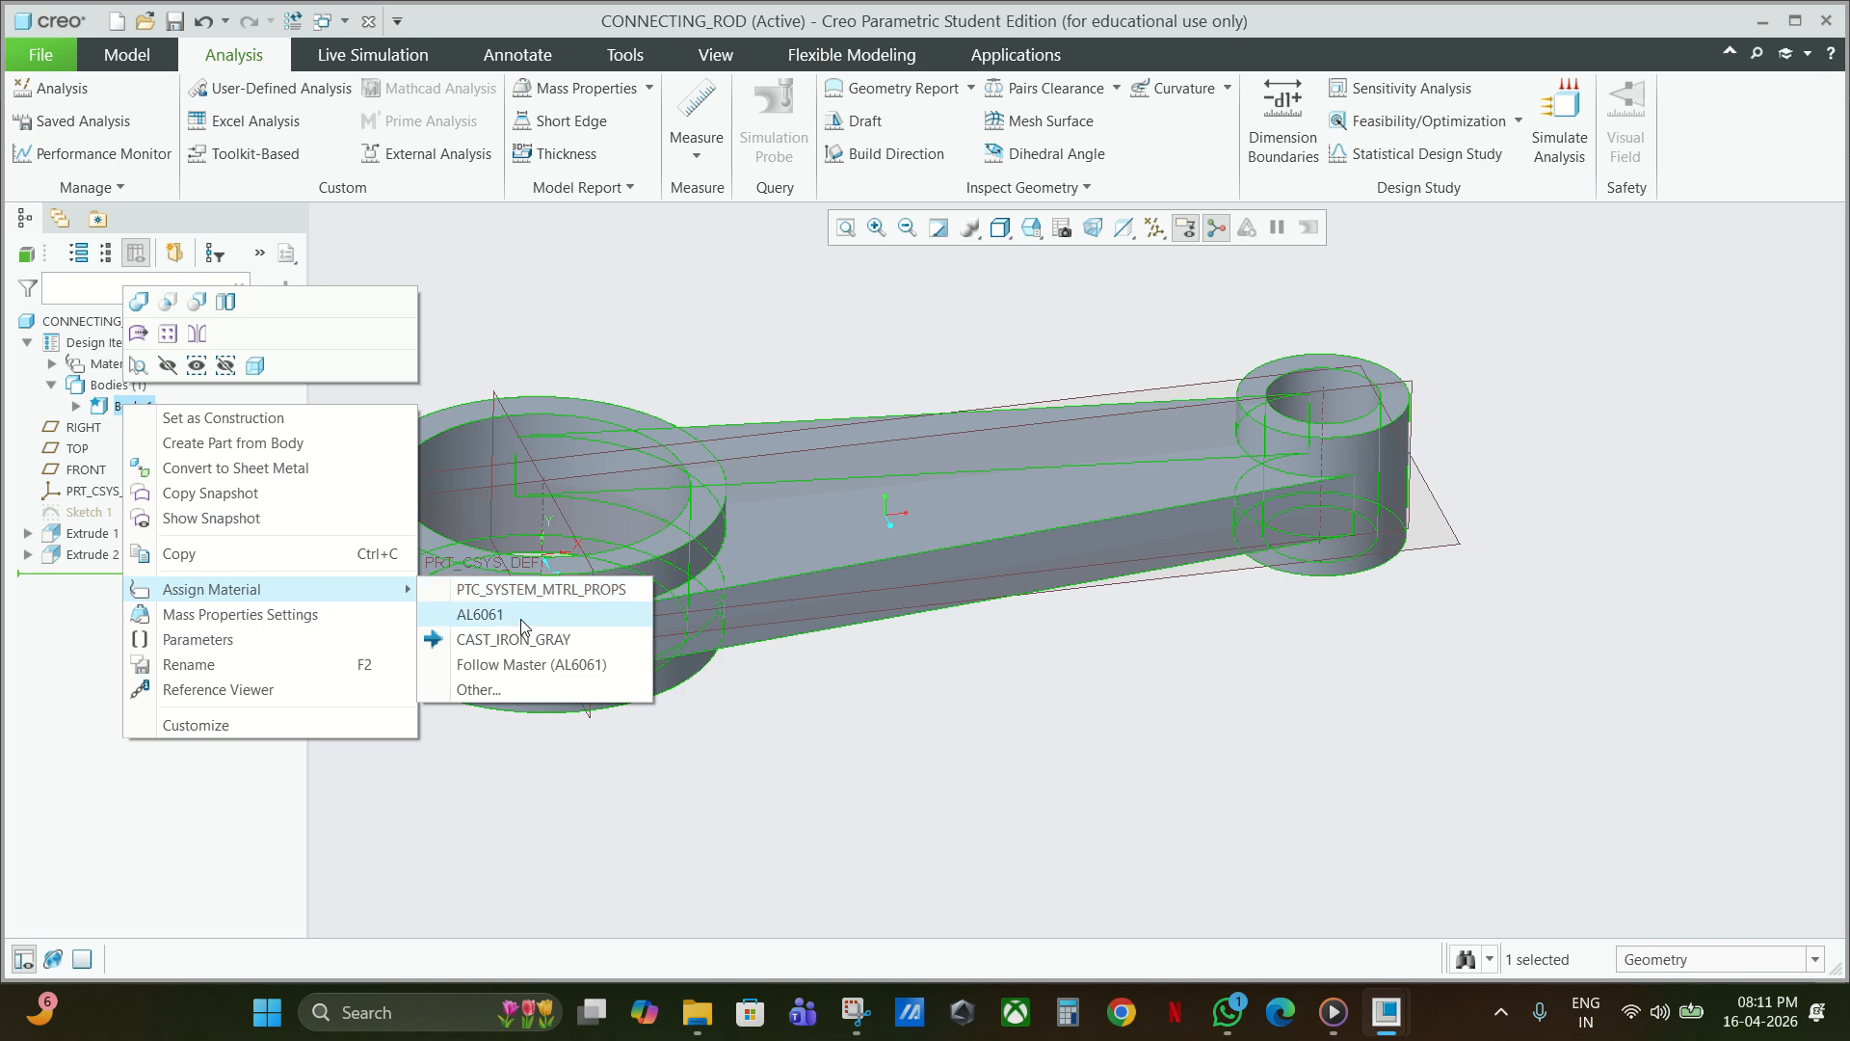
pyautogui.click(463, 641)
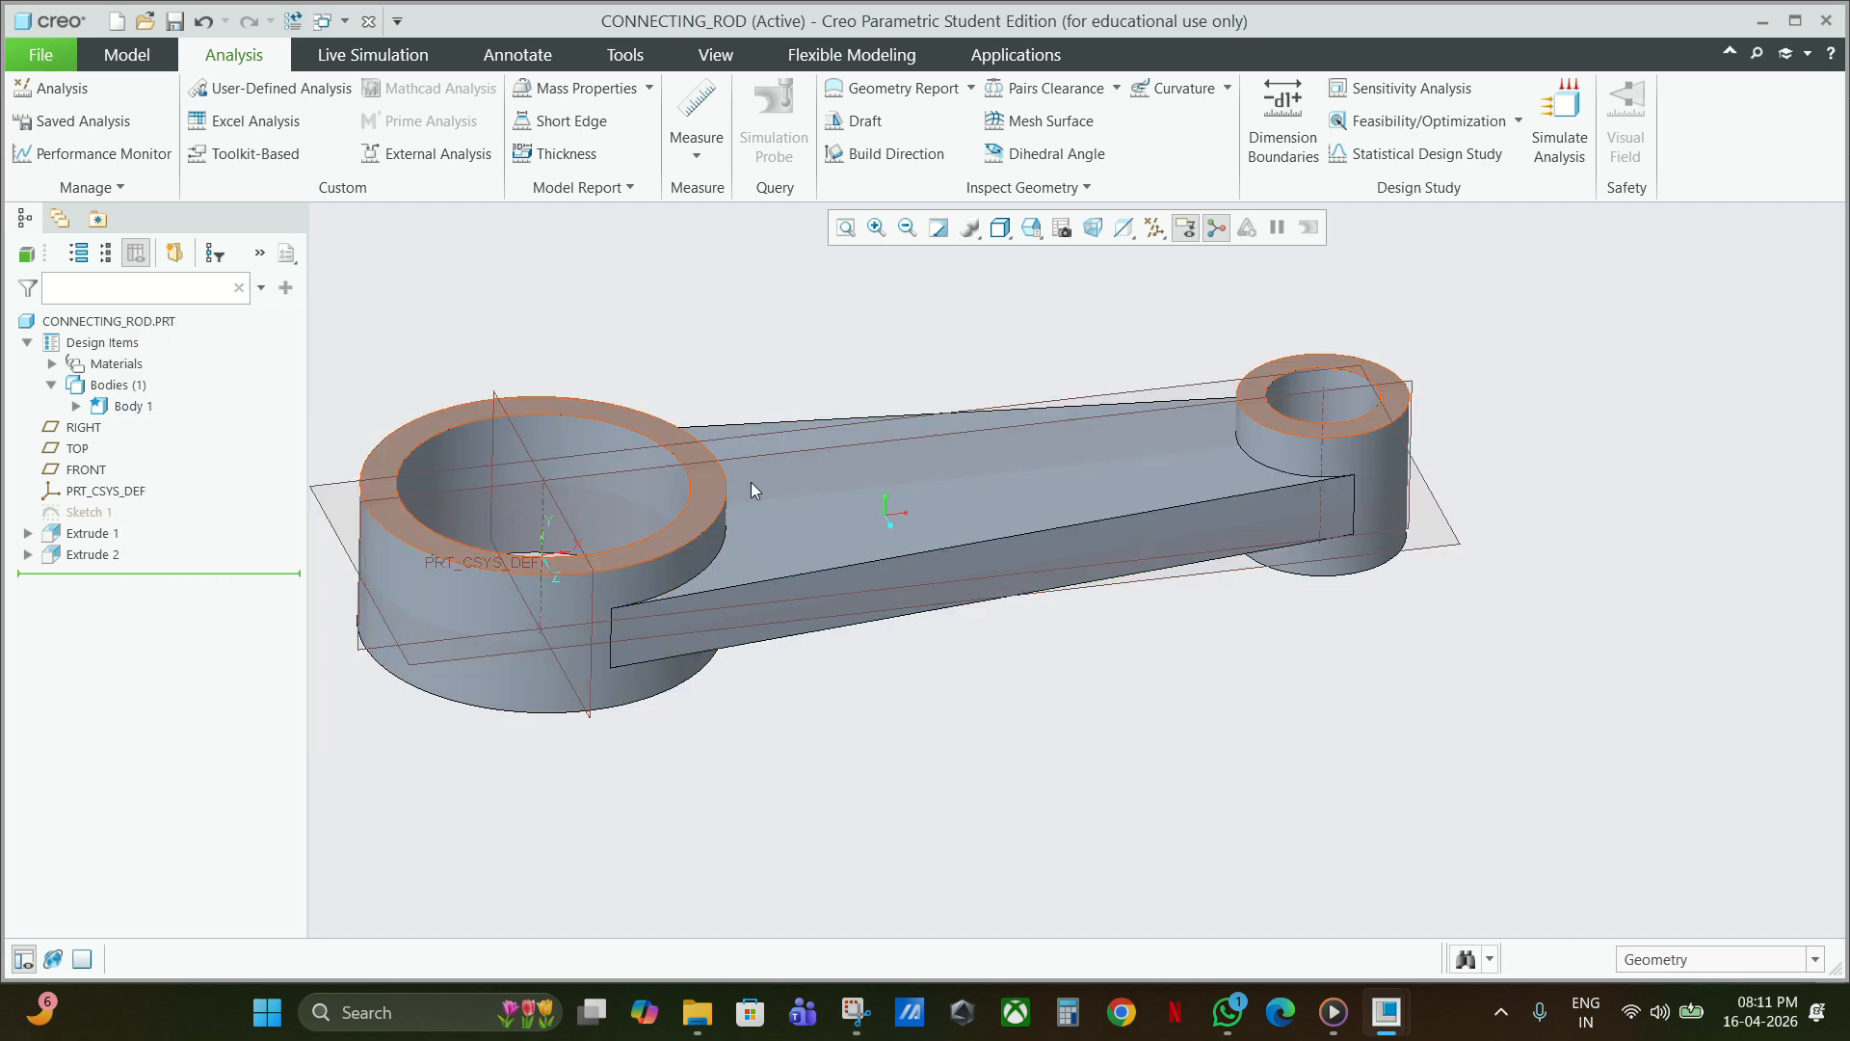
# Open the part's mass properties from the model properties and define them by Geometry and Parameters.
pyautogui.click(39, 58)
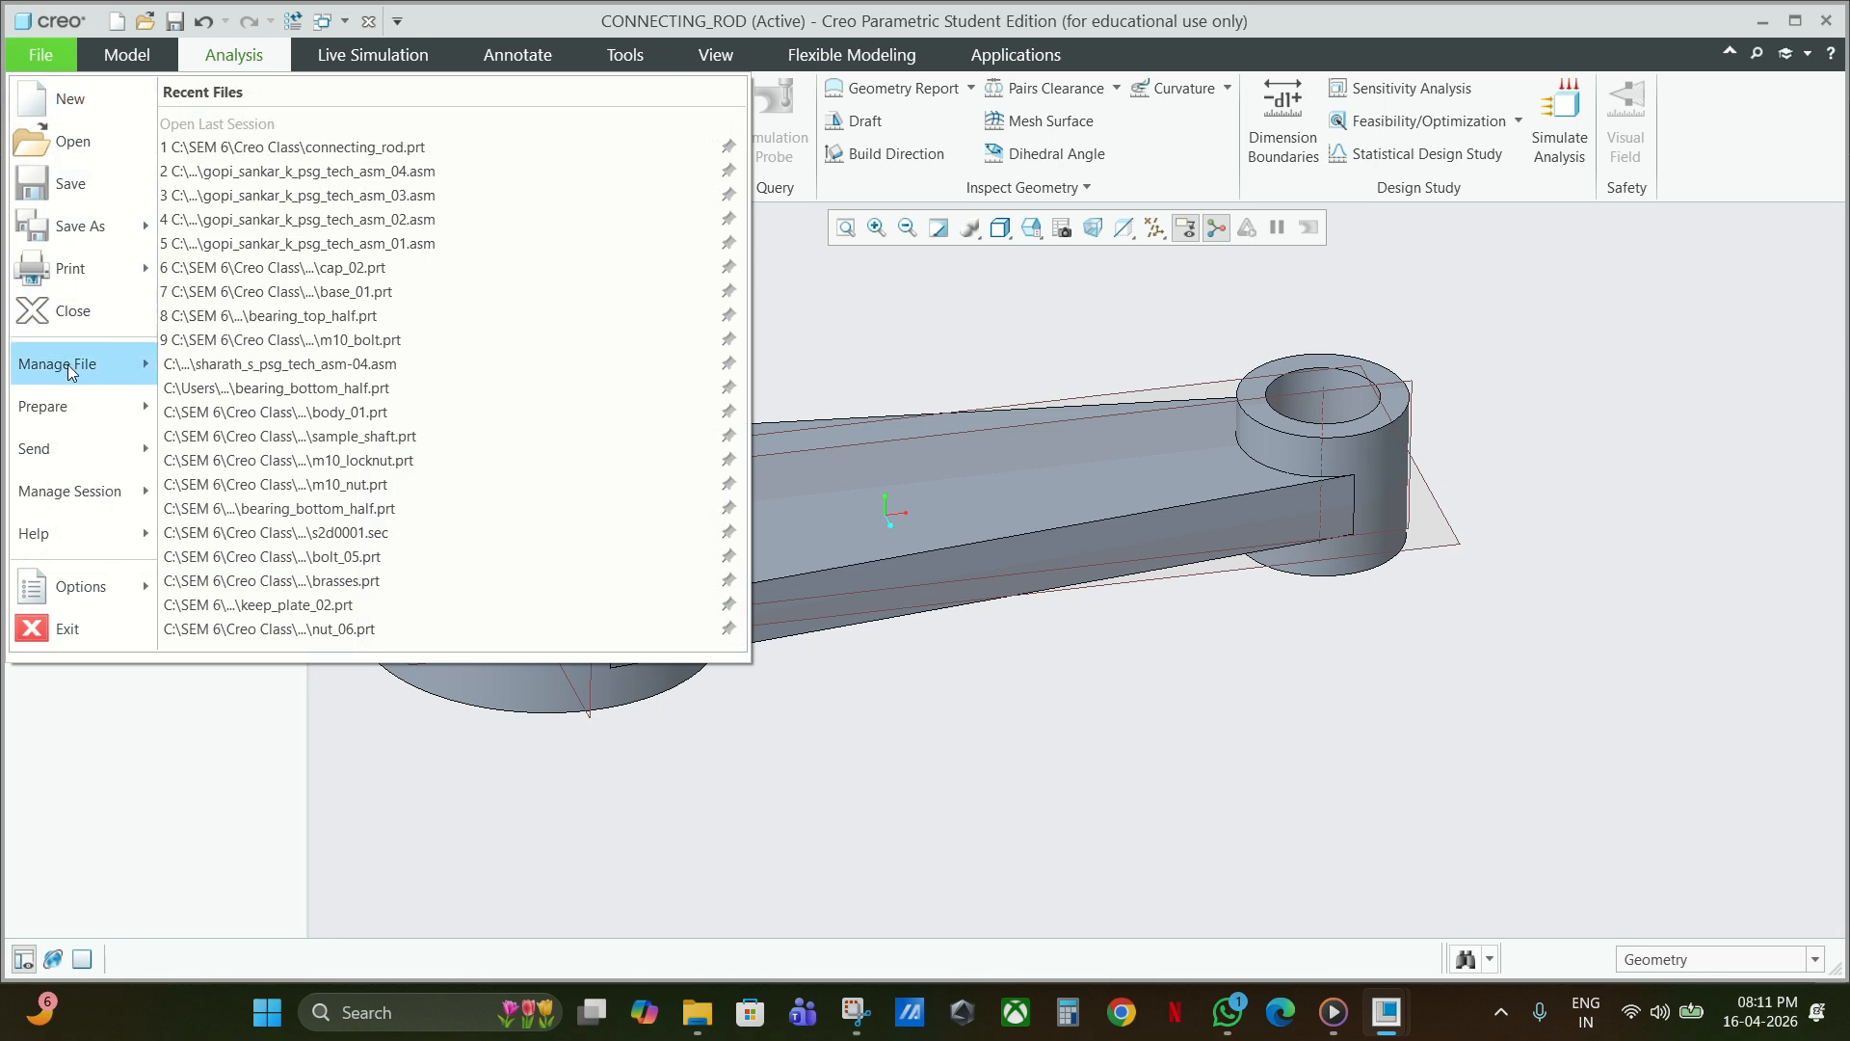
pyautogui.moveTo(62, 400)
pyautogui.click(249, 135)
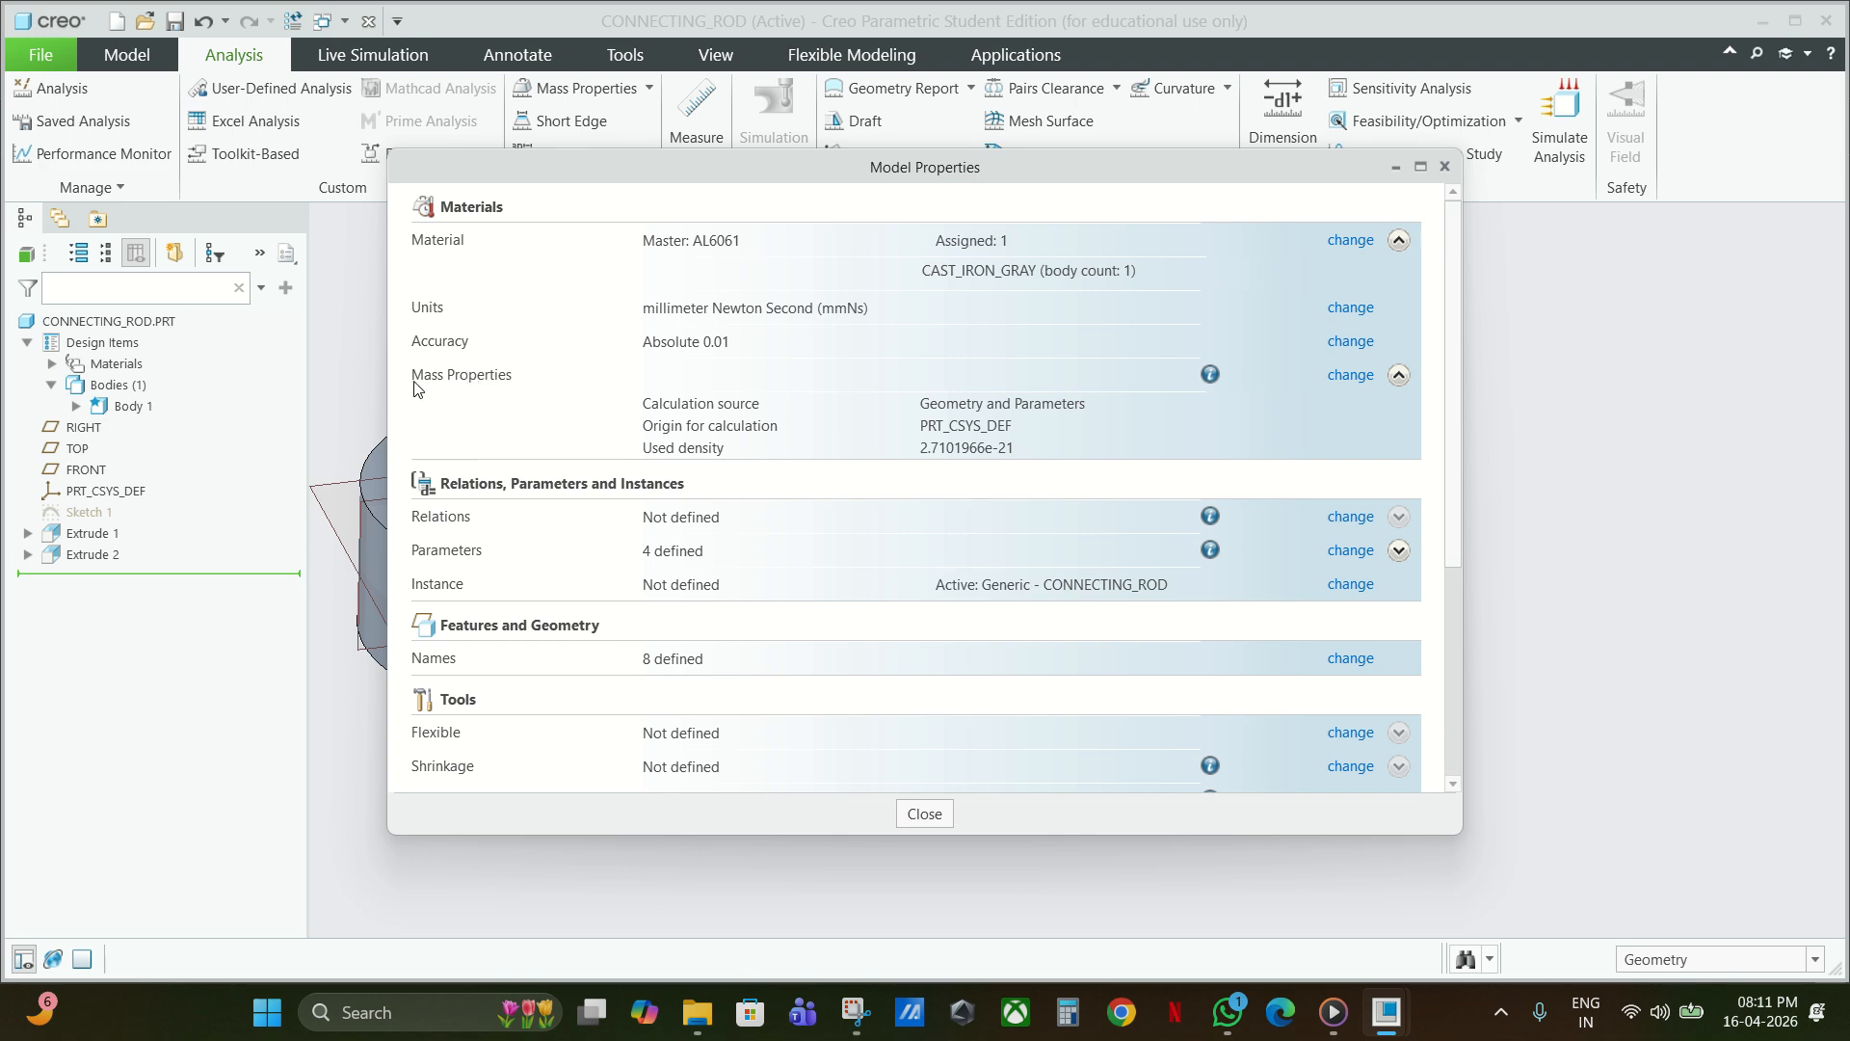
pyautogui.click(1359, 377)
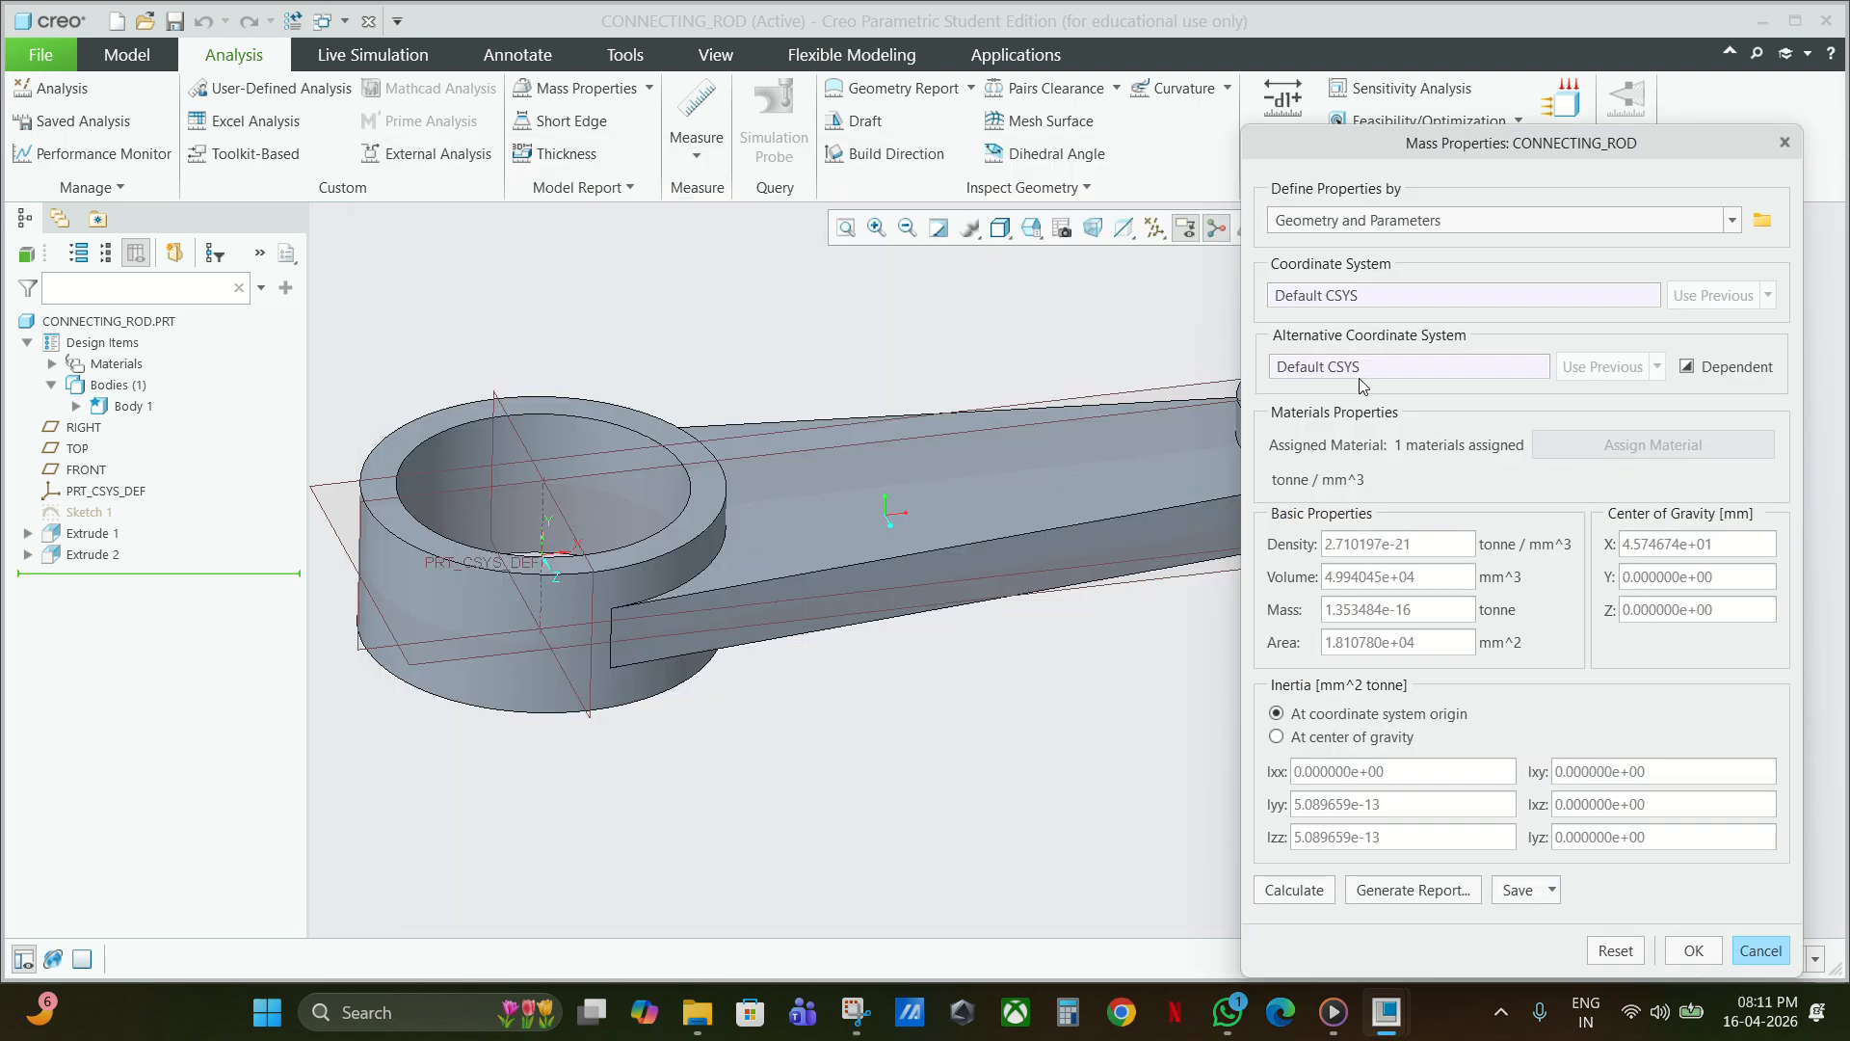
pyautogui.click(1406, 224)
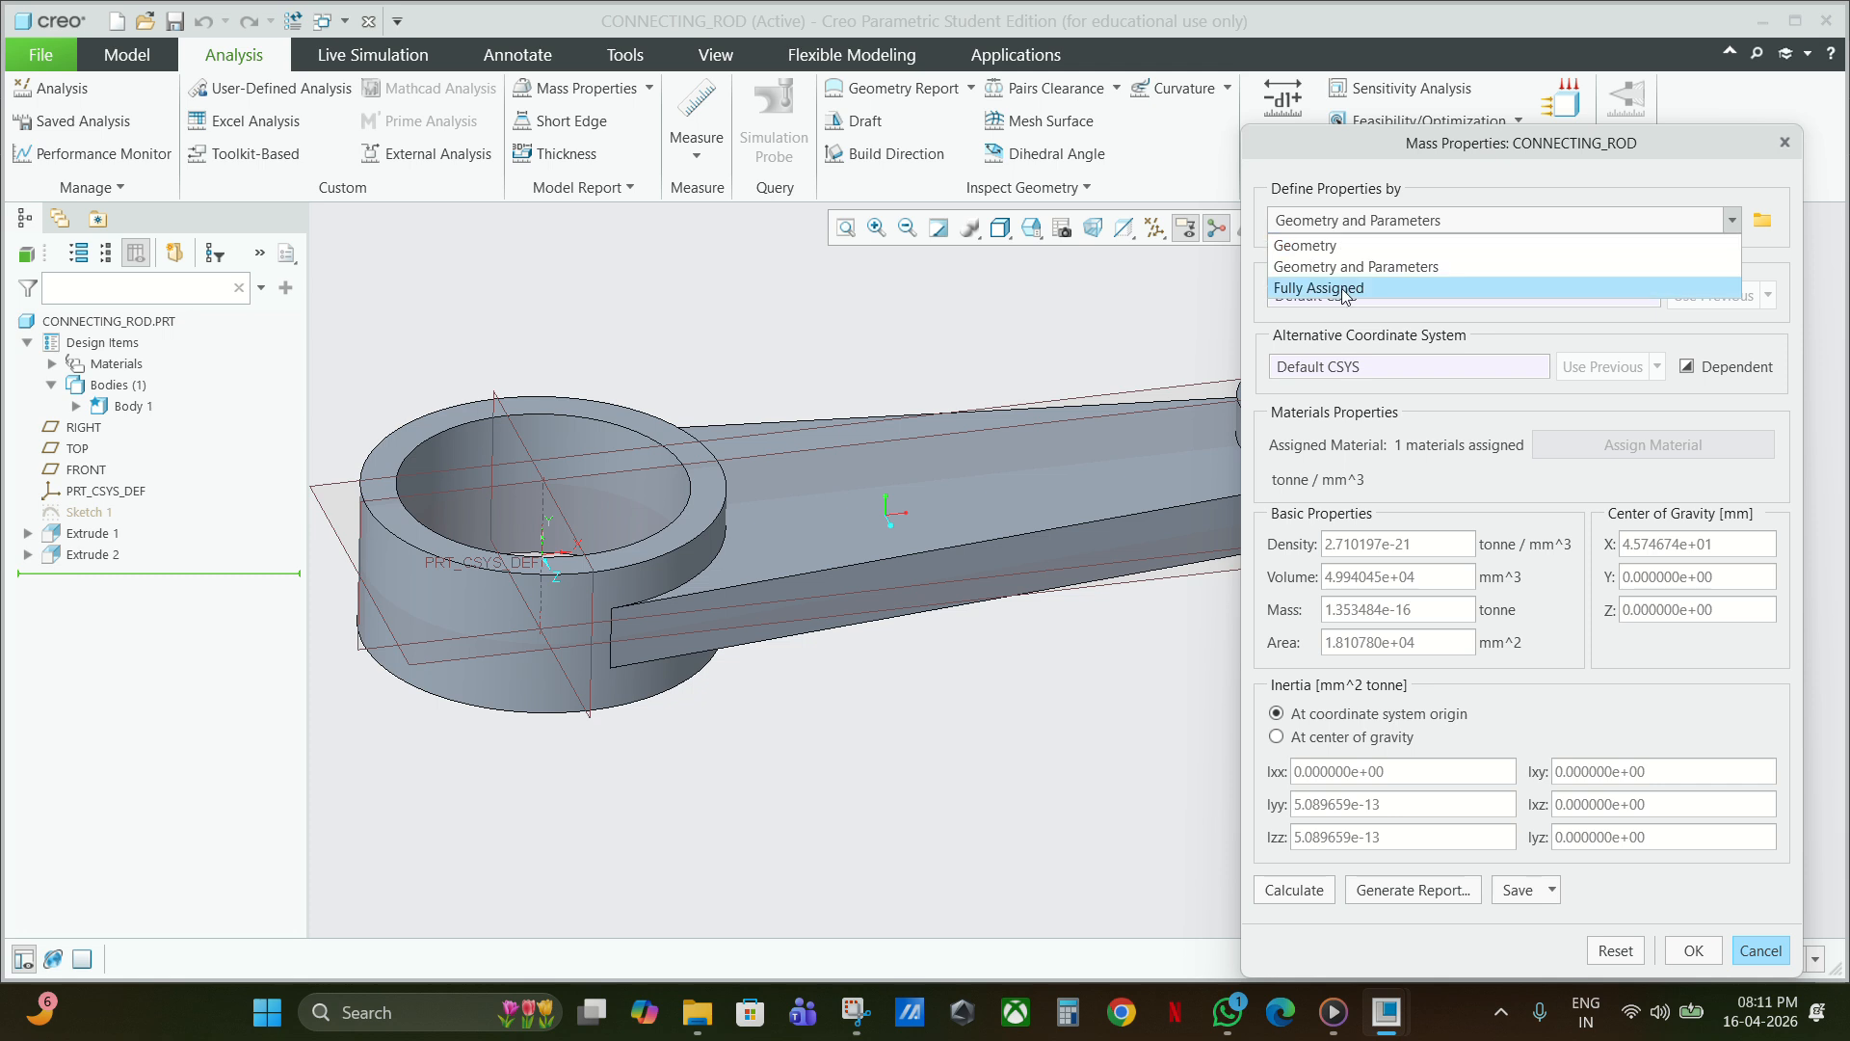
pyautogui.click(1396, 267)
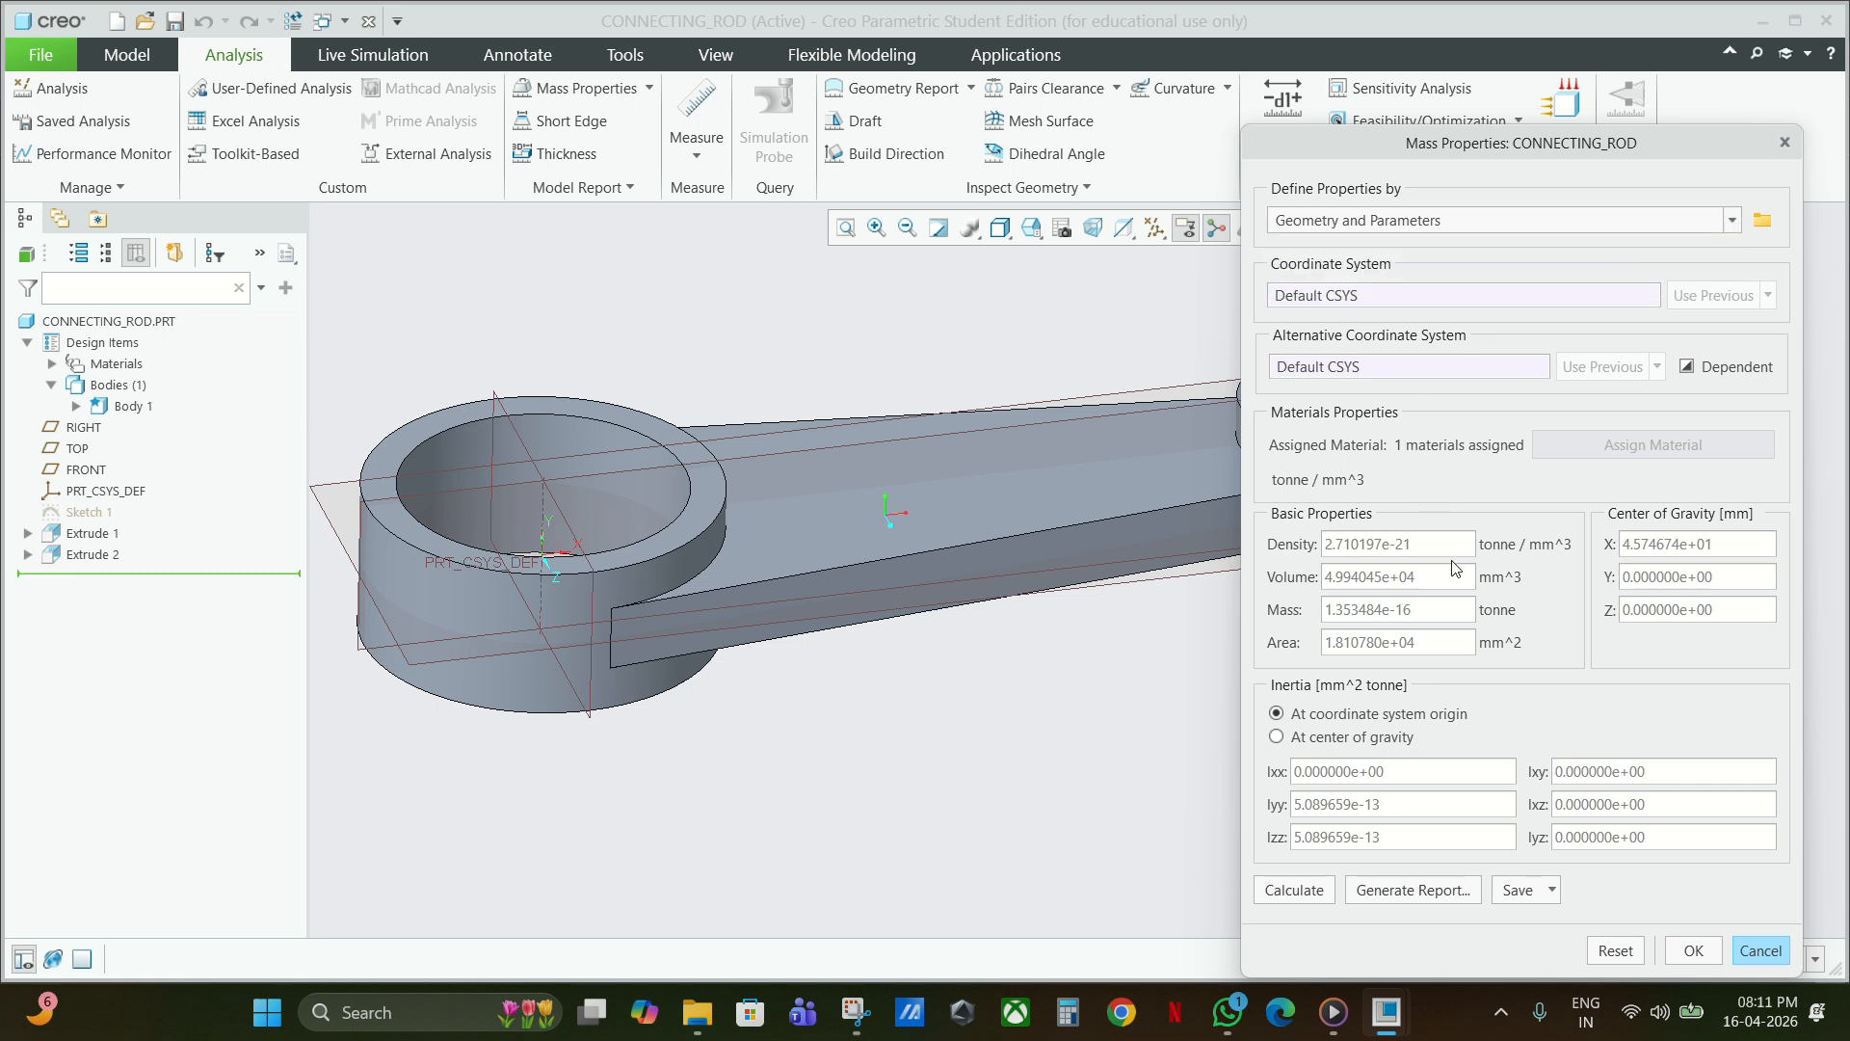
# Set the connecting rod's mass to 0.000357 tonne and calculate the mass properties.
pyautogui.moveTo(1436, 609); pyautogui.dragTo(1328, 612)
pyautogui.write('0.000357')
pyautogui.click(1292, 892)
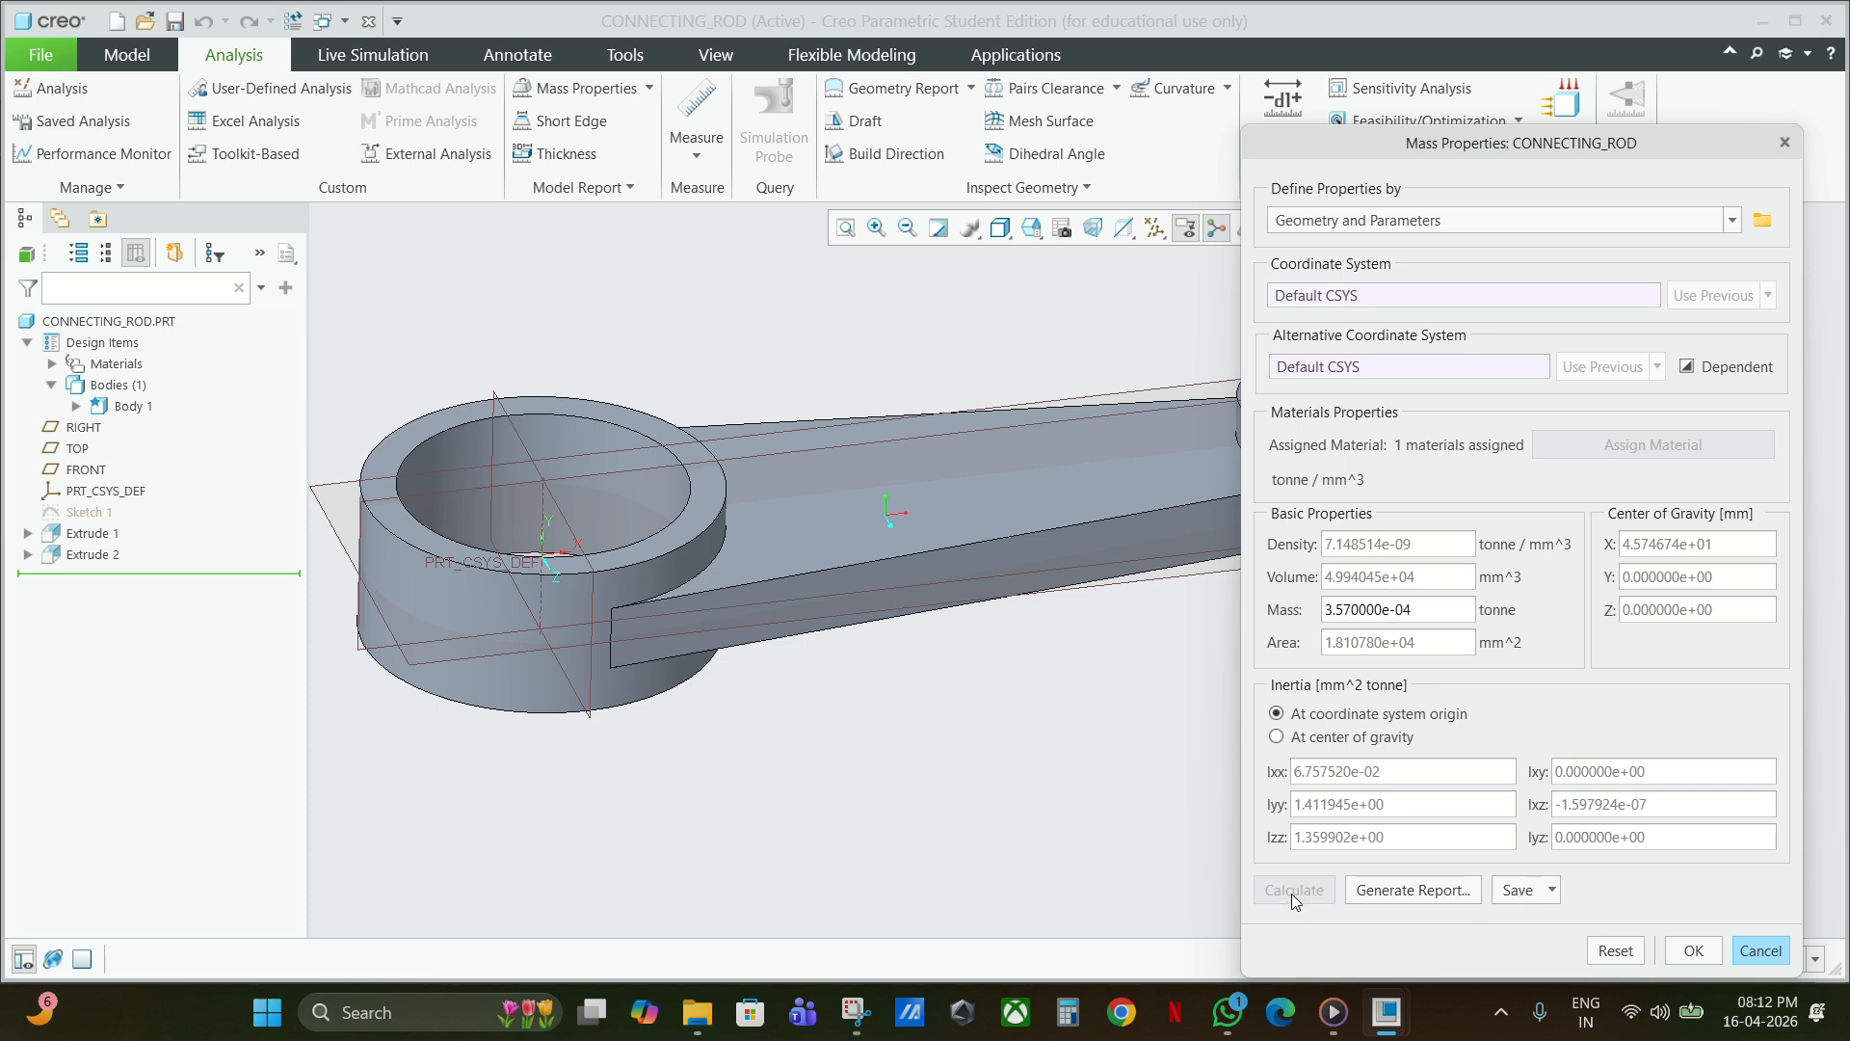
# Switch the inertia reference to the center of gravity and recalculate to read the Iyy value.
pyautogui.click(1277, 739)
pyautogui.moveTo(1401, 806); pyautogui.dragTo(1289, 806)
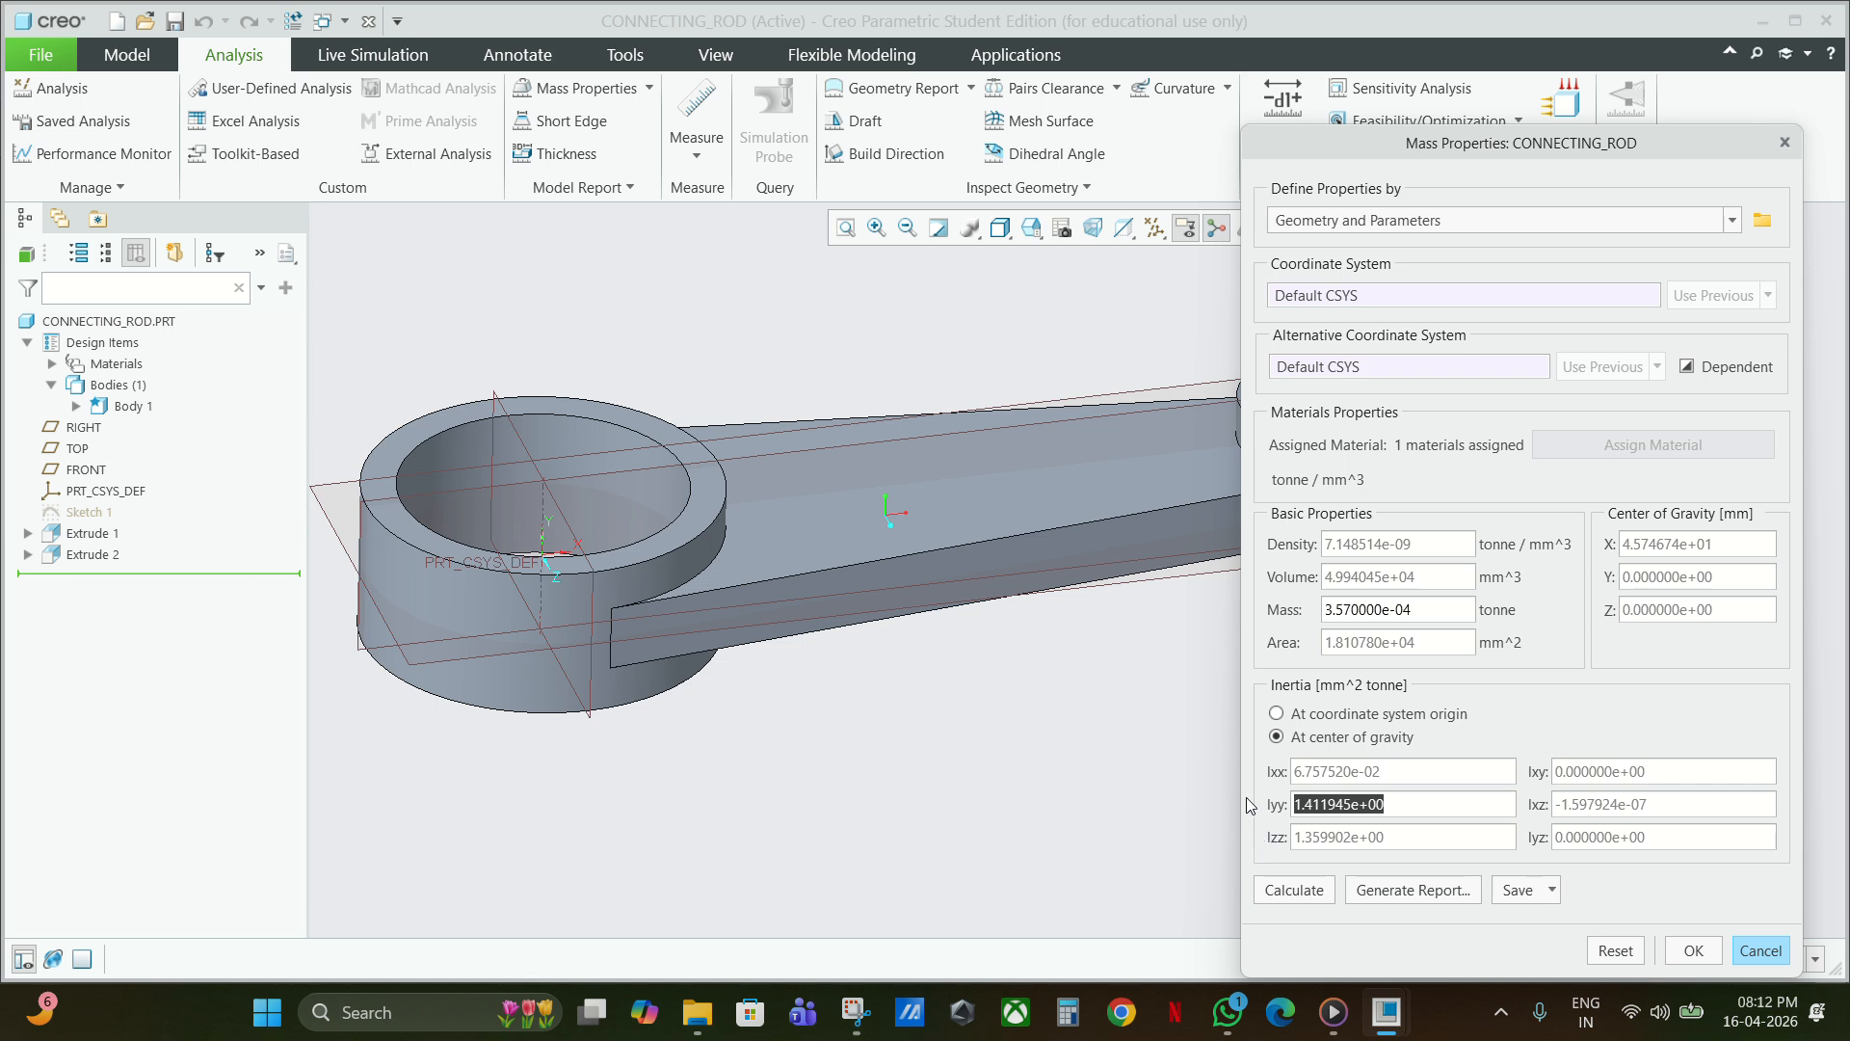
pyautogui.click(1291, 880)
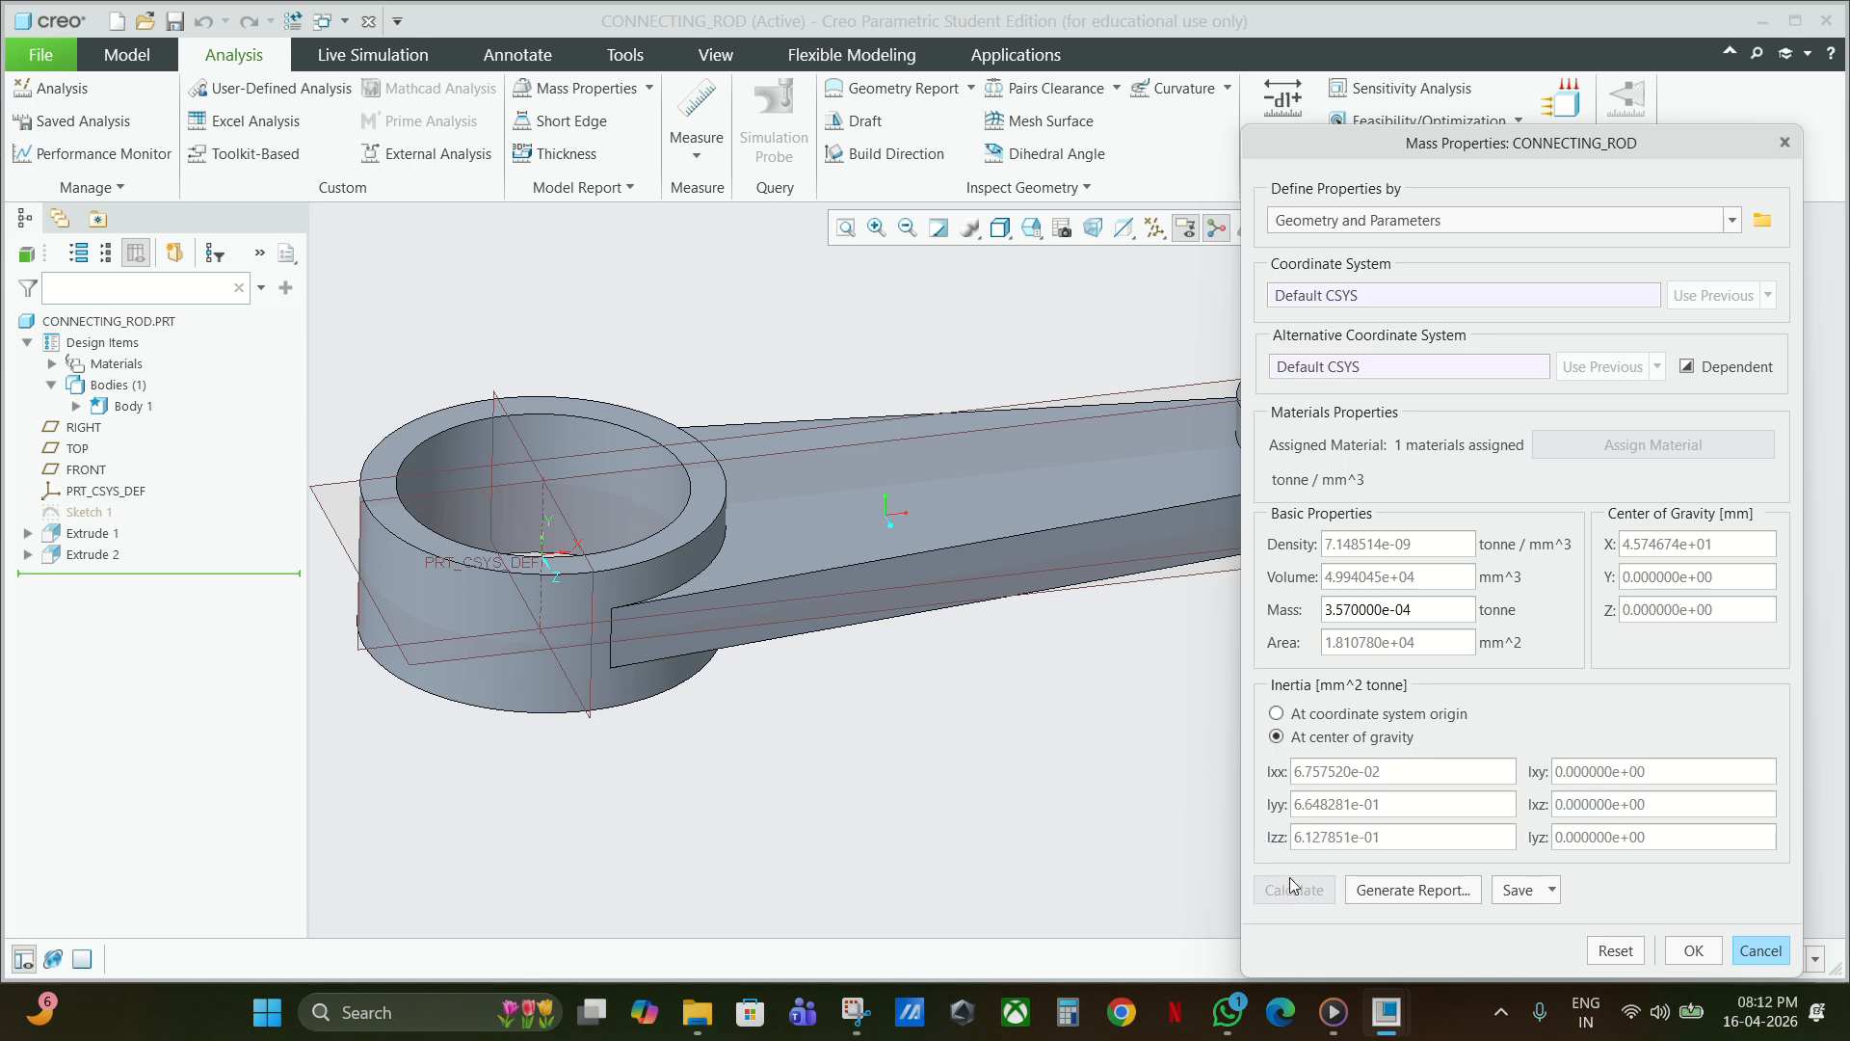
pyautogui.moveTo(1398, 805); pyautogui.dragTo(1274, 811)
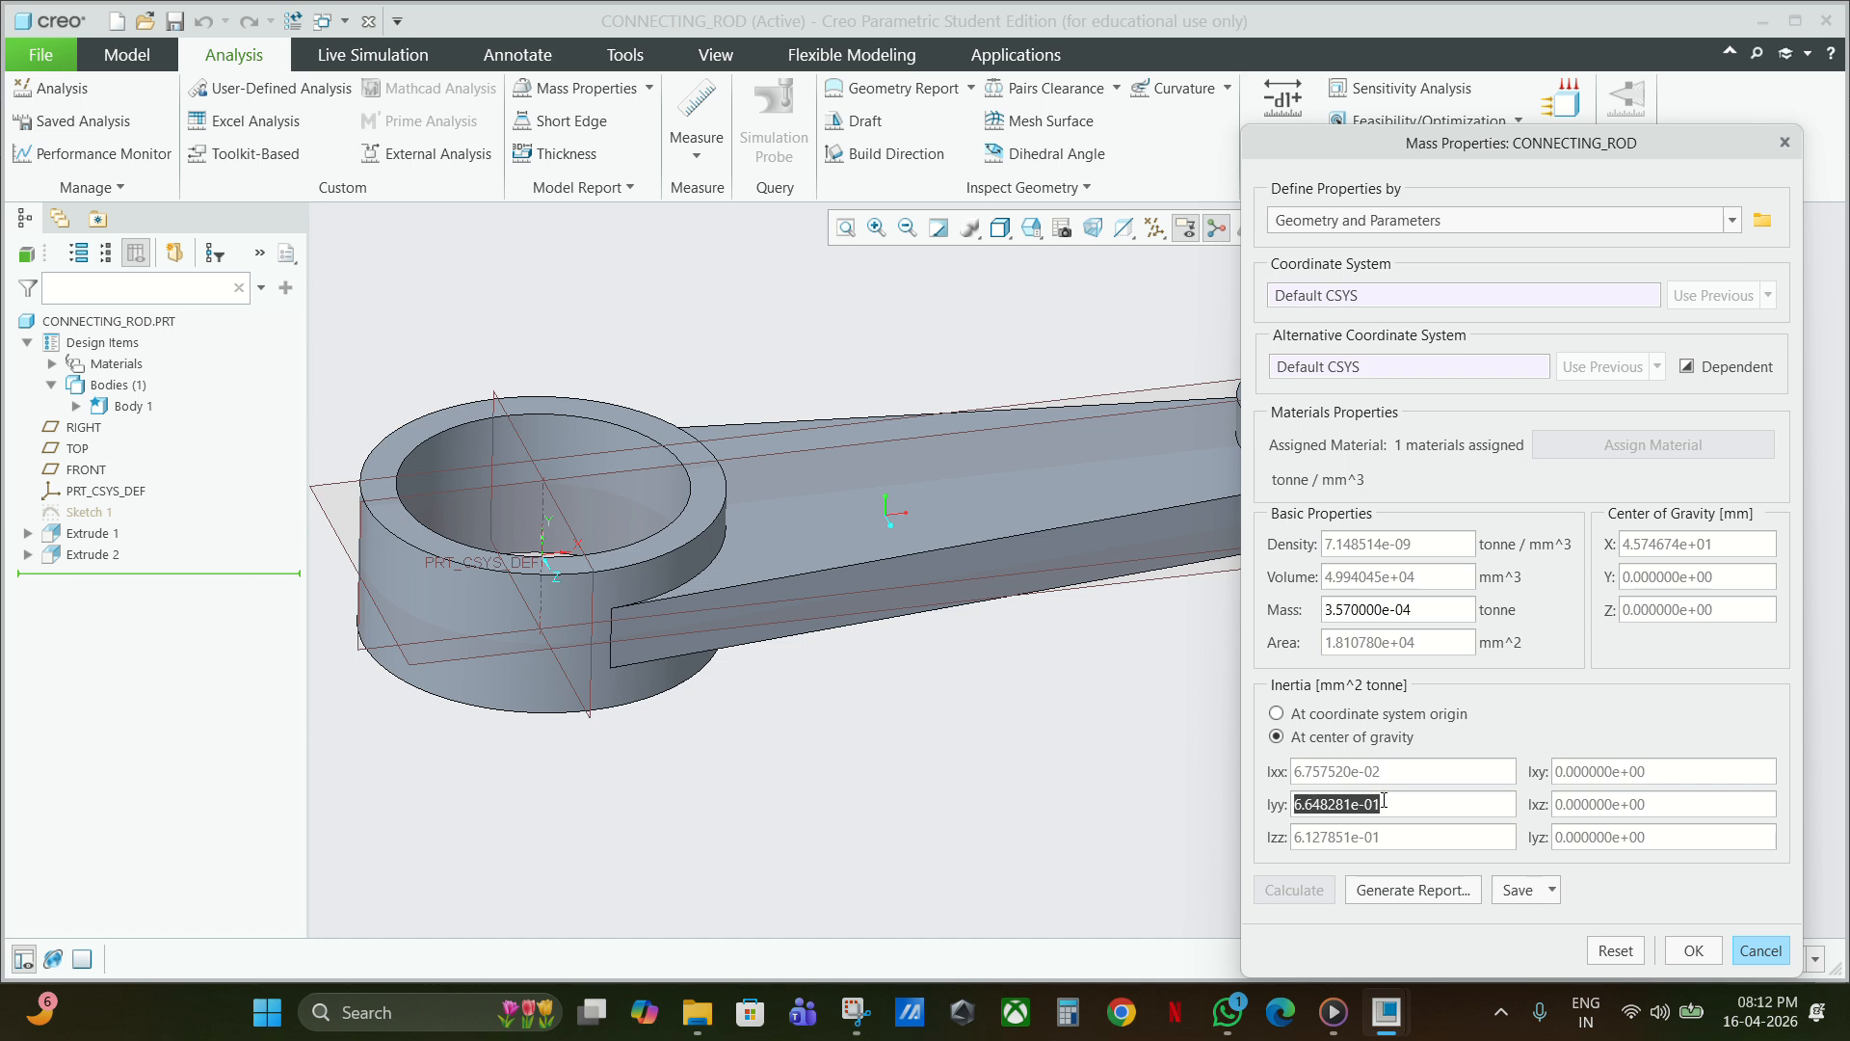
pyautogui.click(938, 366)
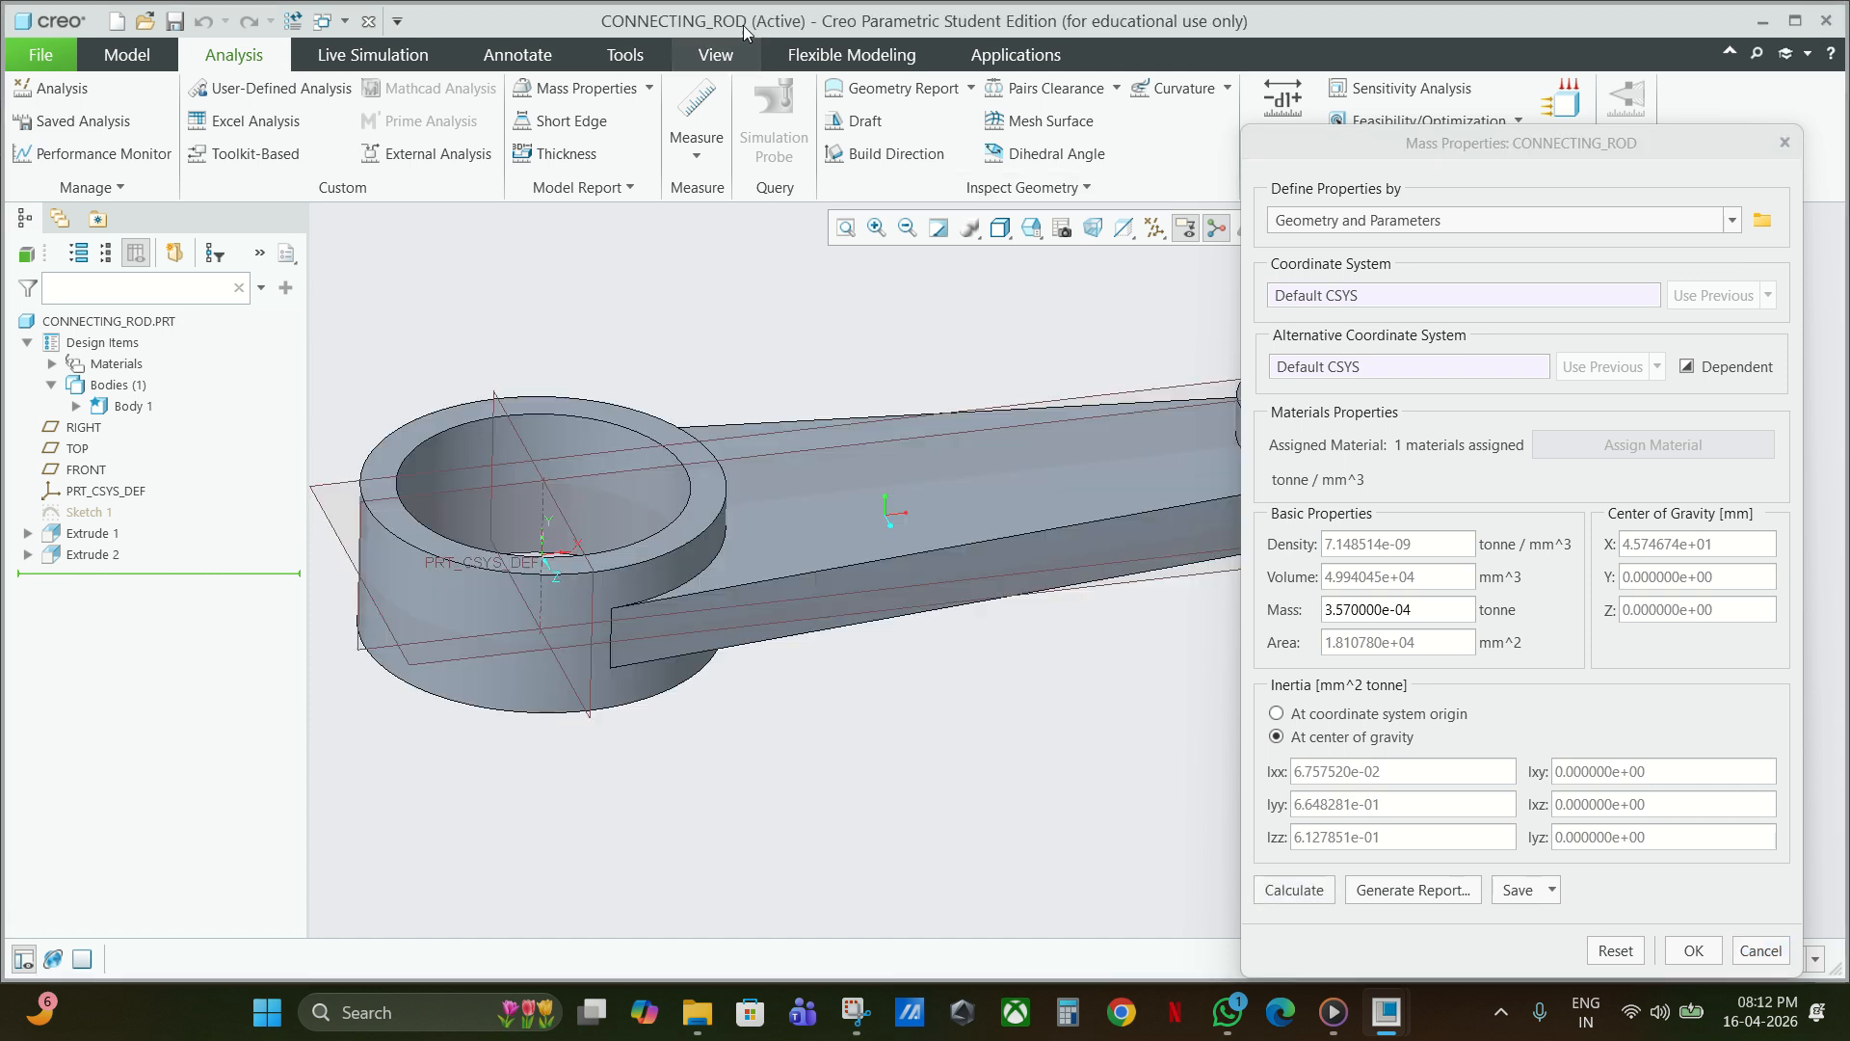
pyautogui.click(802, 59)
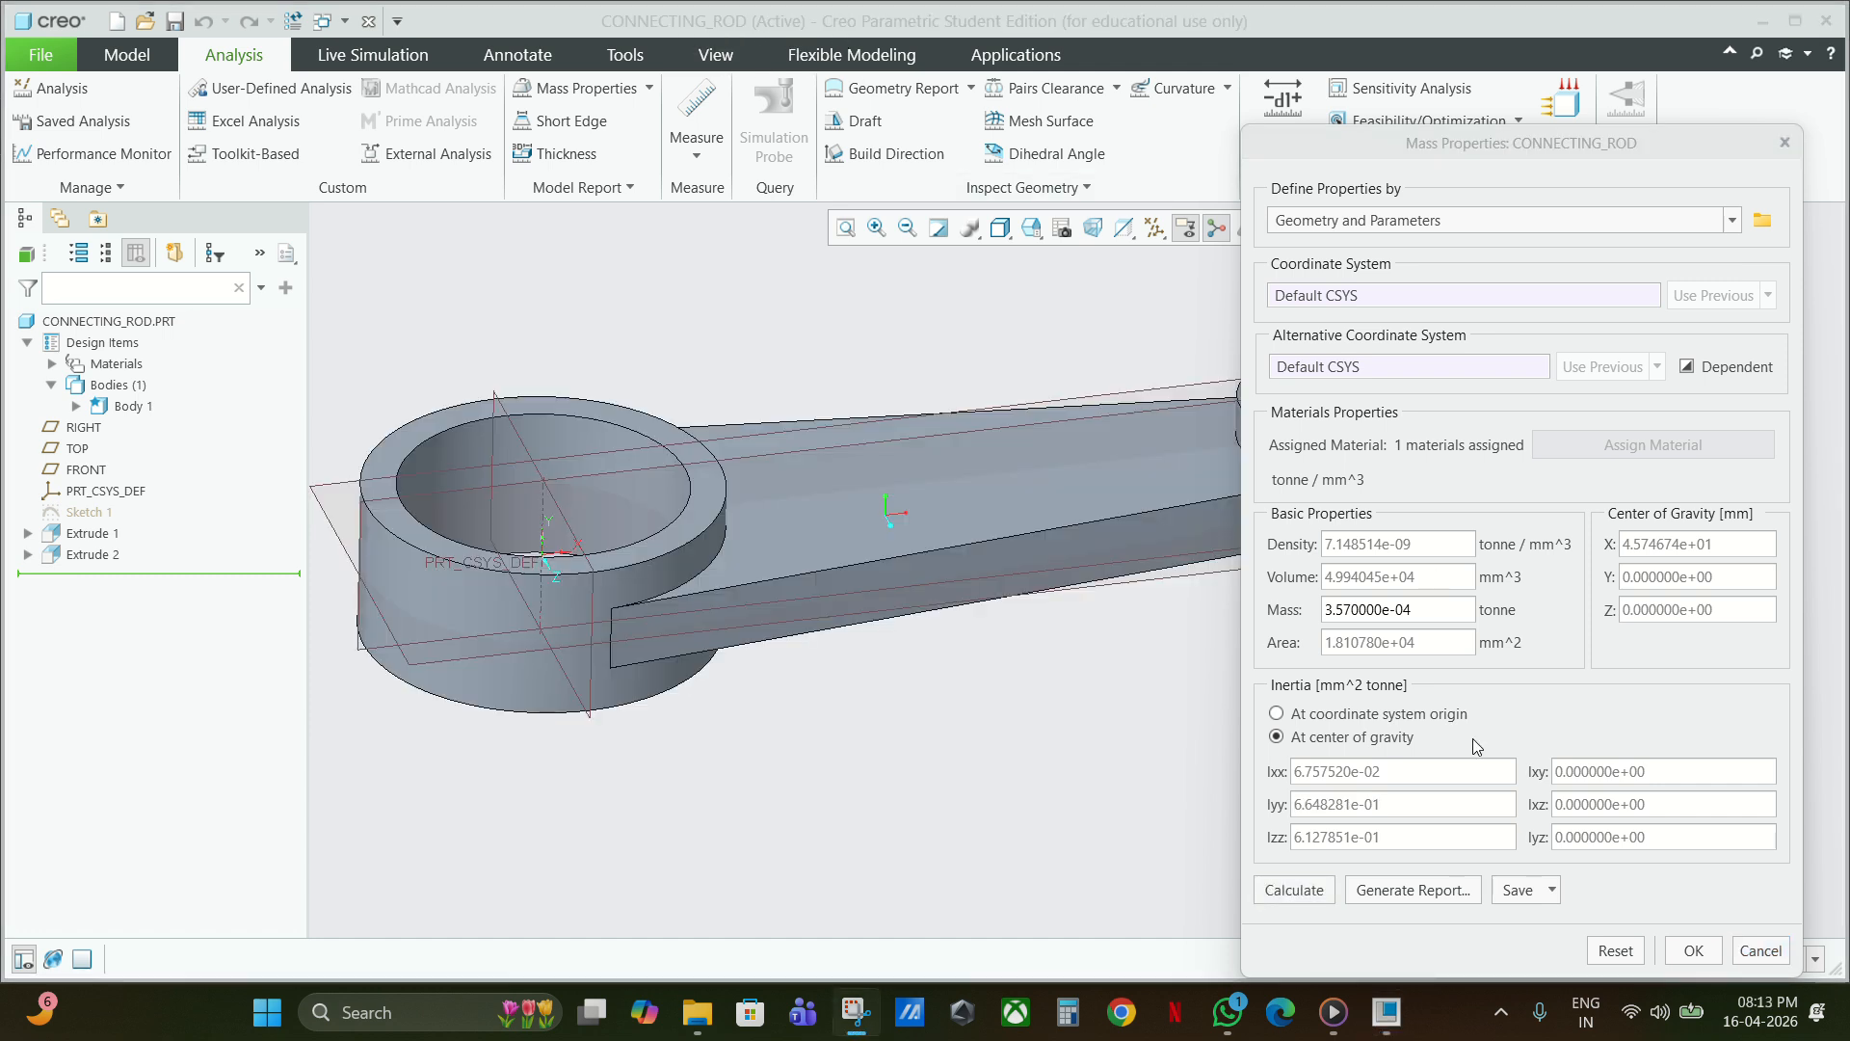
pyautogui.click(1385, 802)
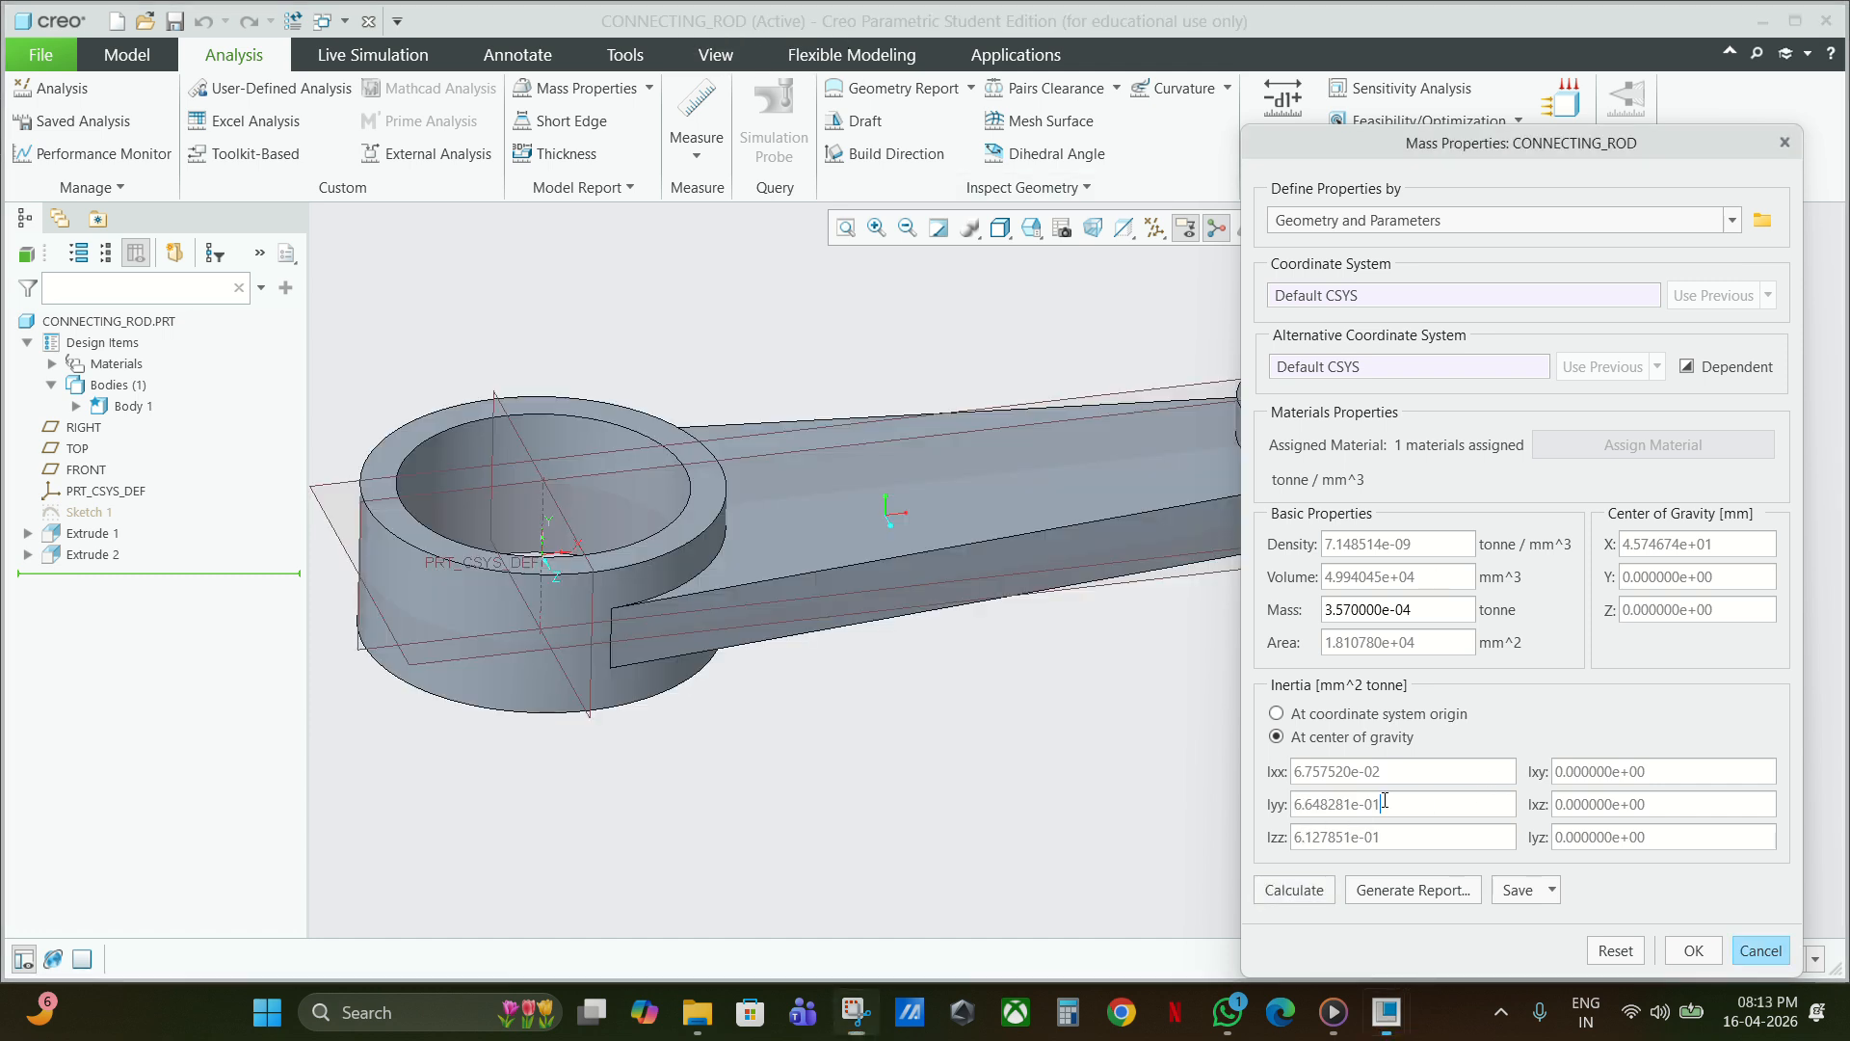
pyautogui.moveTo(1385, 802); pyautogui.dragTo(1354, 804)
pyautogui.click(1397, 804)
# Generate the mass properties report, review its inertia tensors and principal moments of inertia, and close it.
pyautogui.click(1404, 890)
pyautogui.scroll(-7, 294, 405)
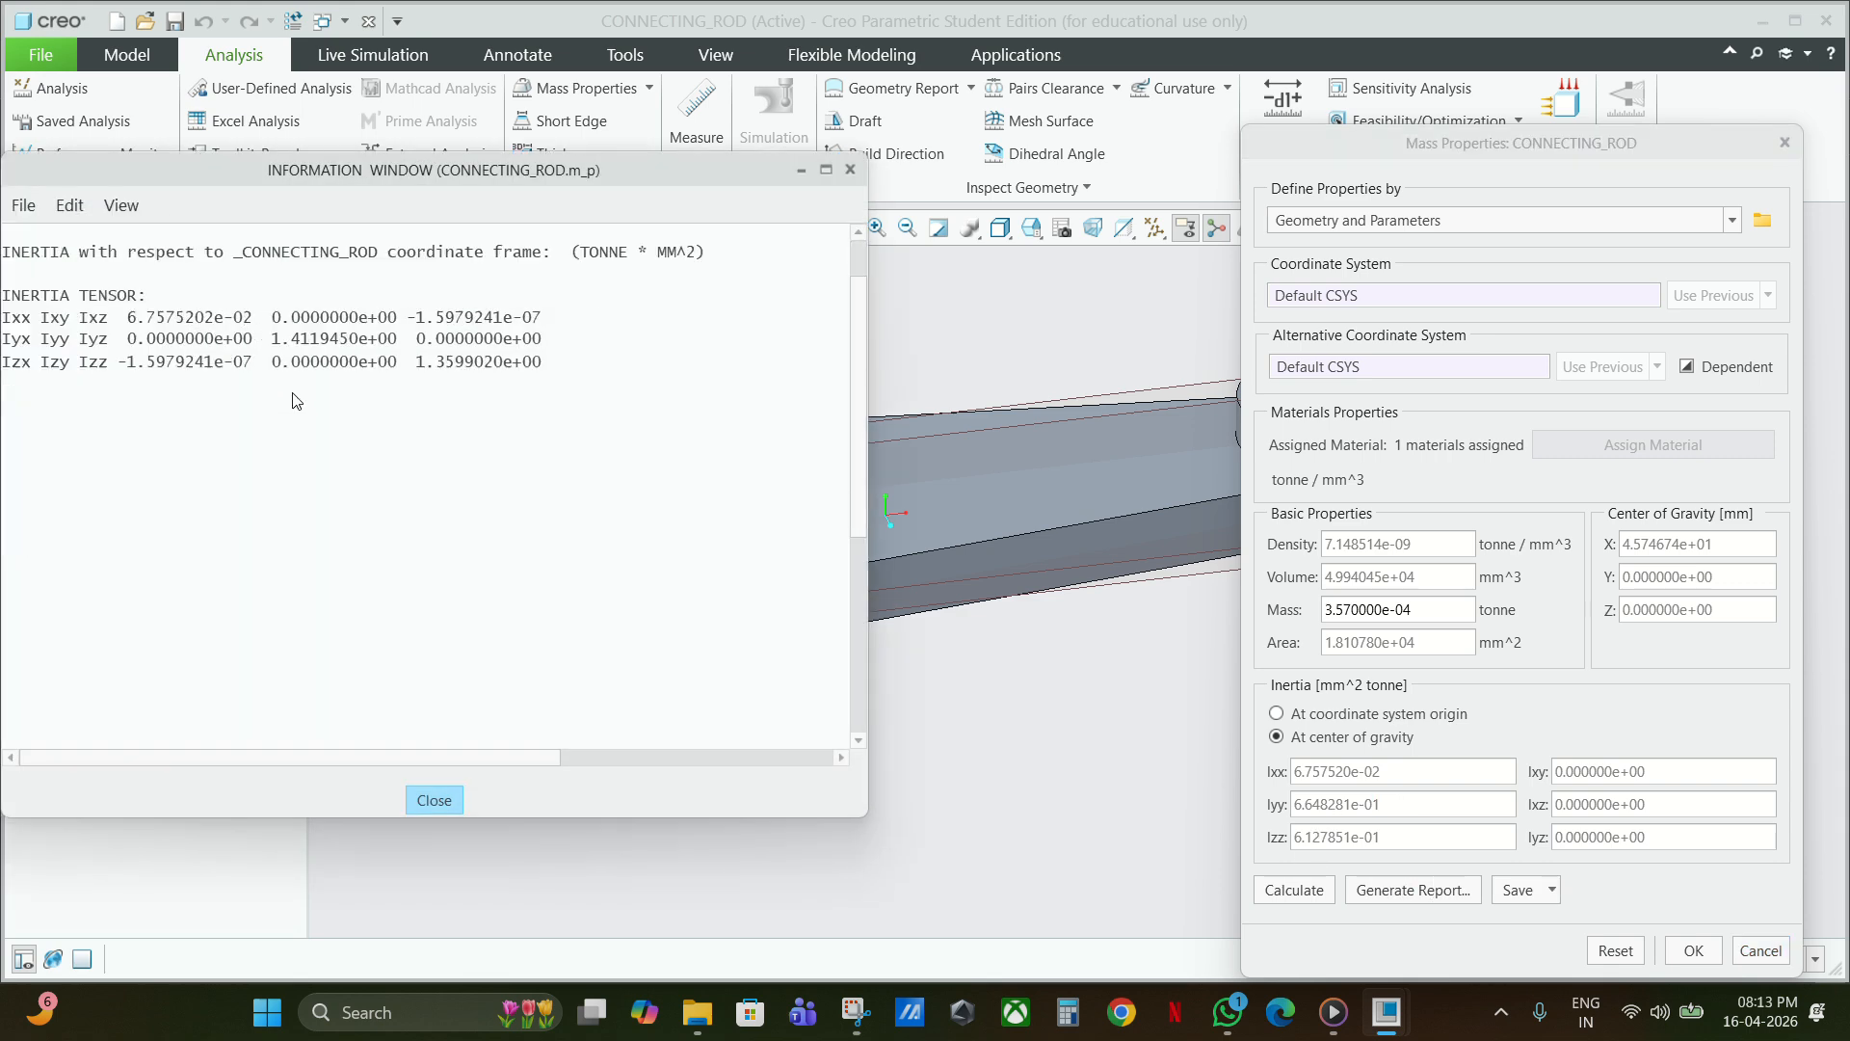
pyautogui.scroll(3, 293, 405)
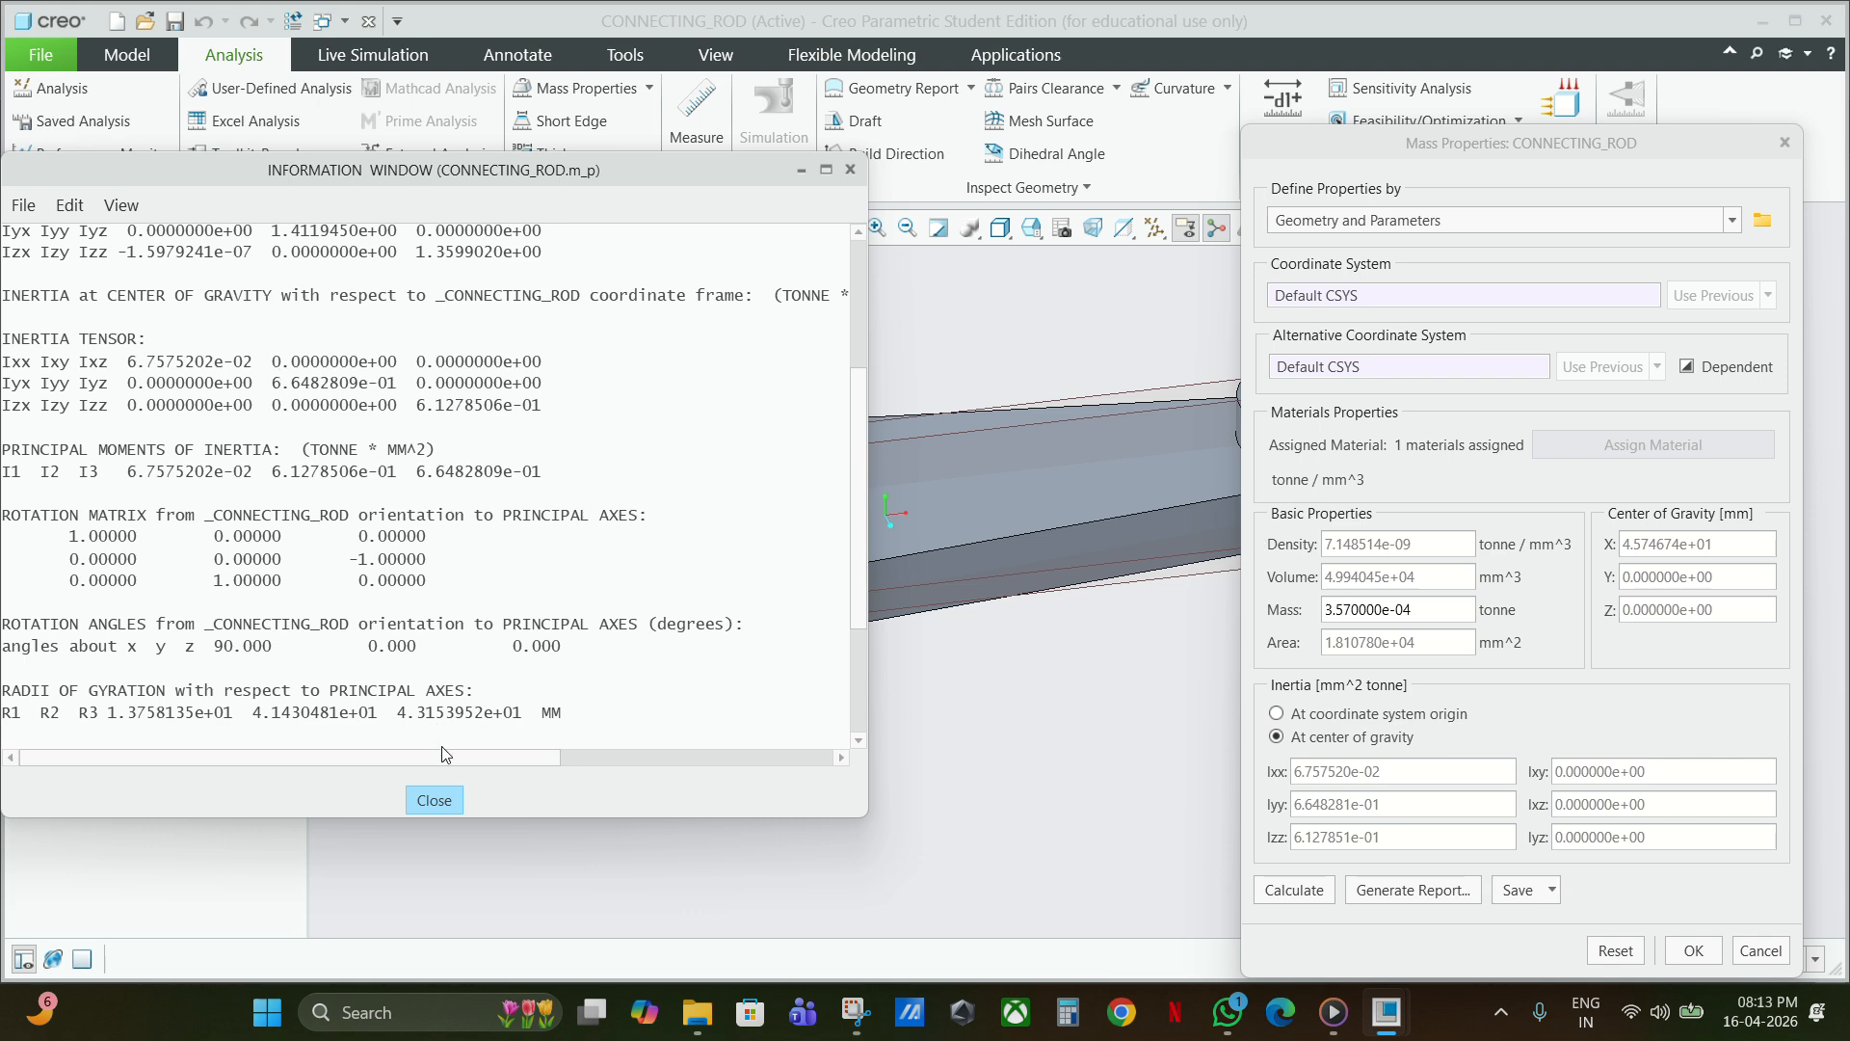
pyautogui.click(456, 800)
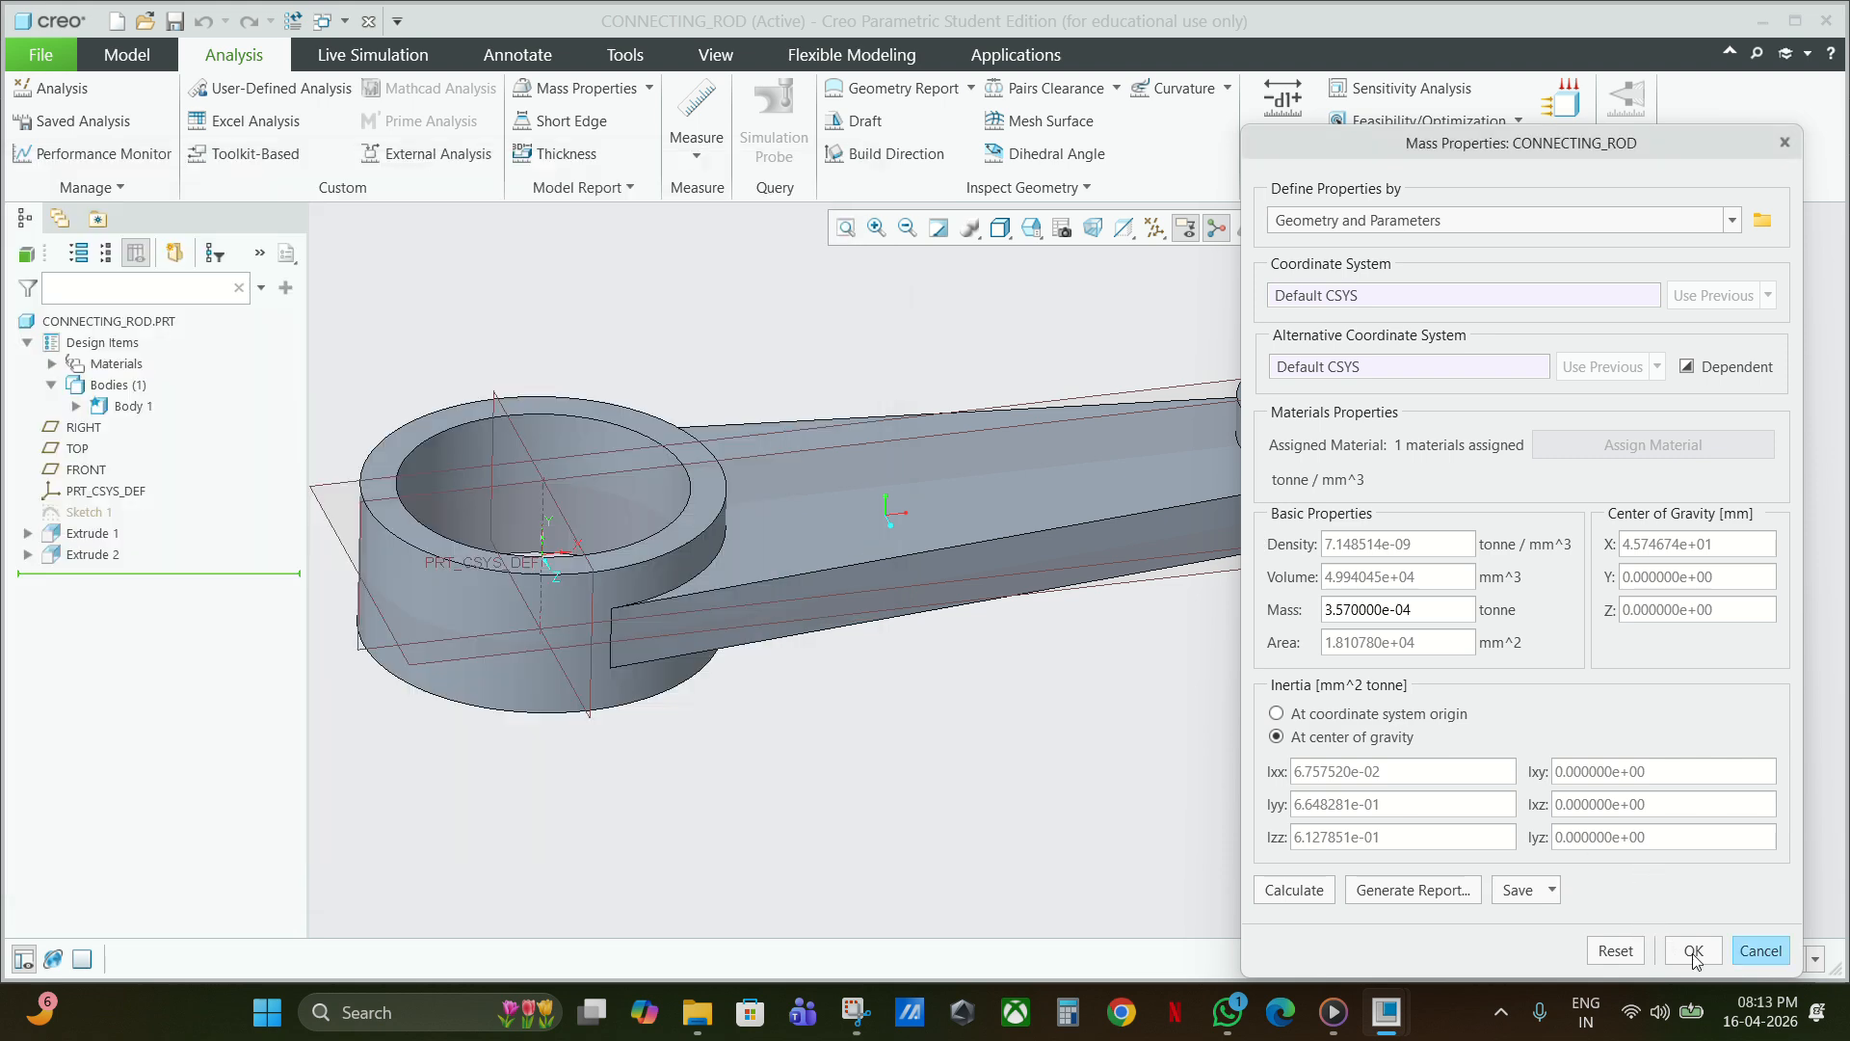